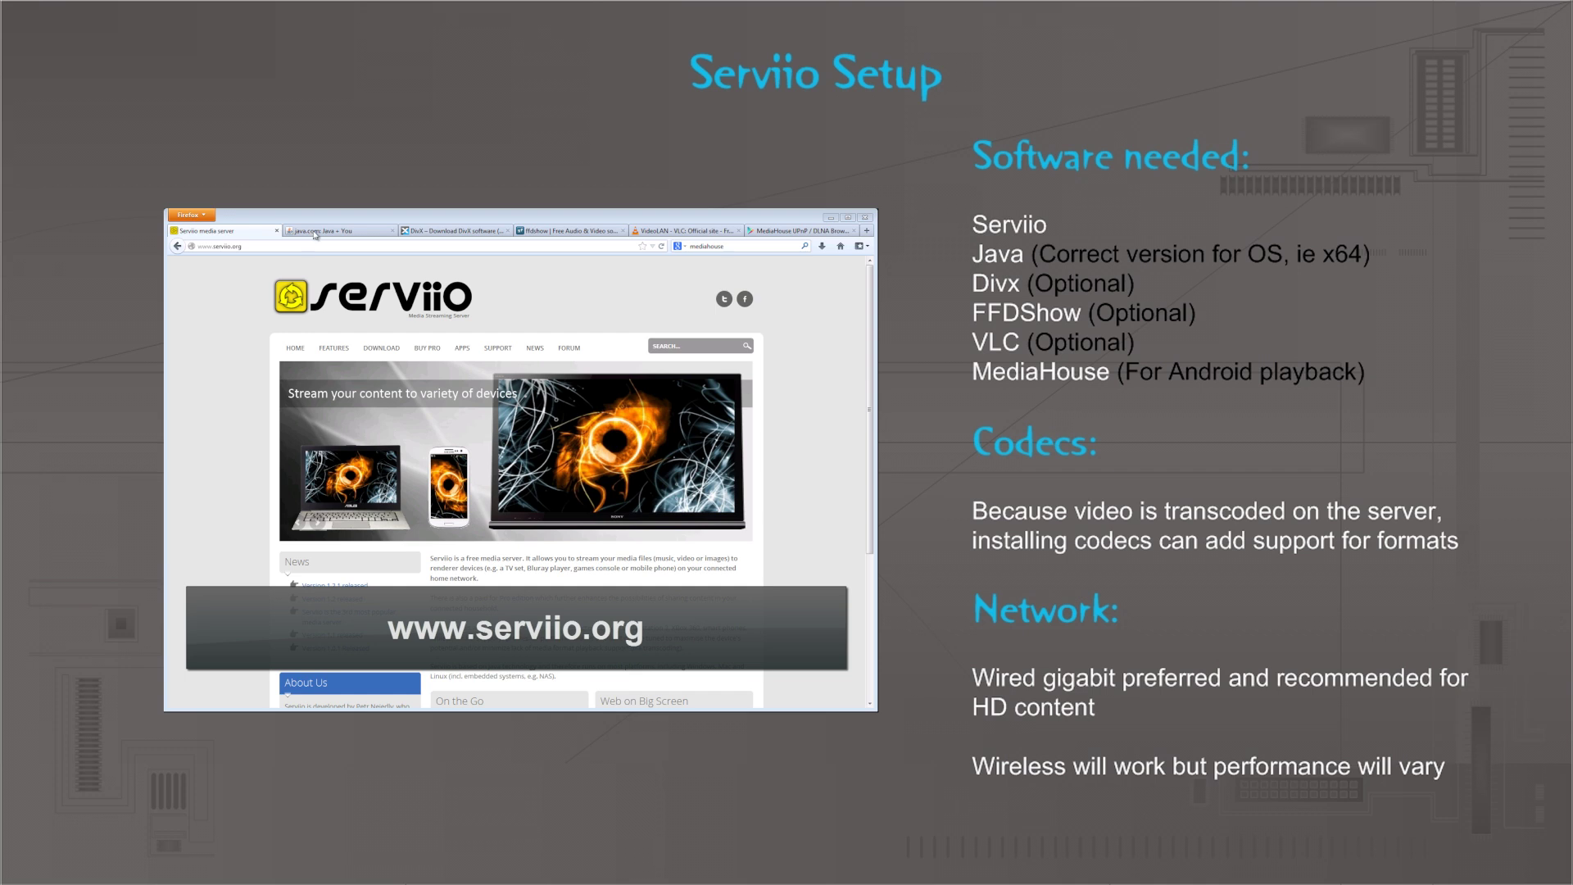
Review the download sites for Java, DivX, ffdshow, VLC and MediaHouse.
left_click(315, 233)
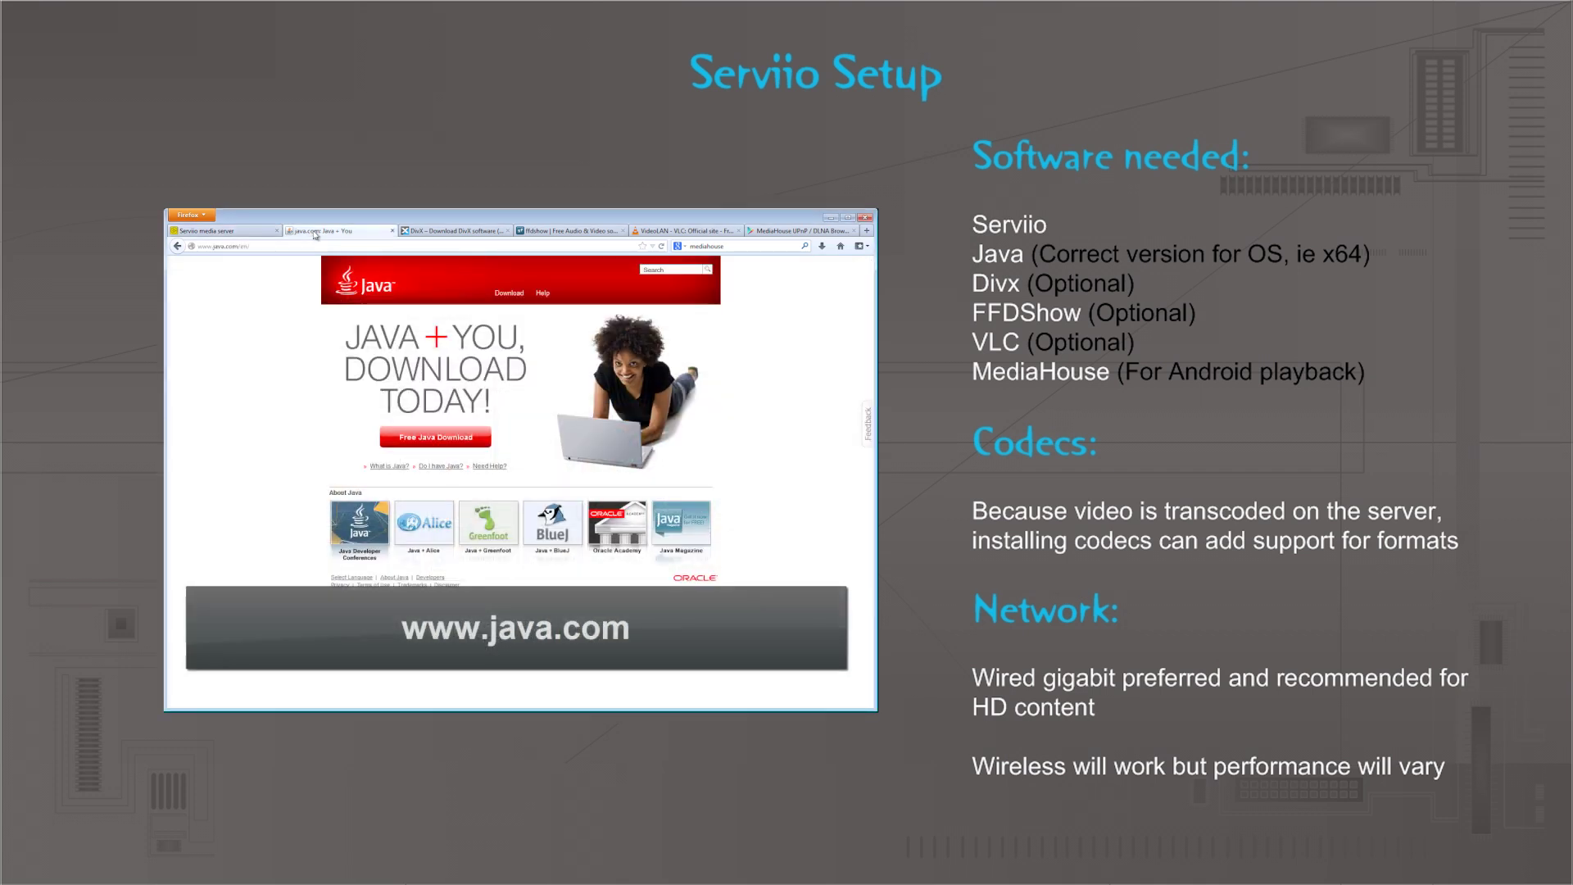
left_click(458, 233)
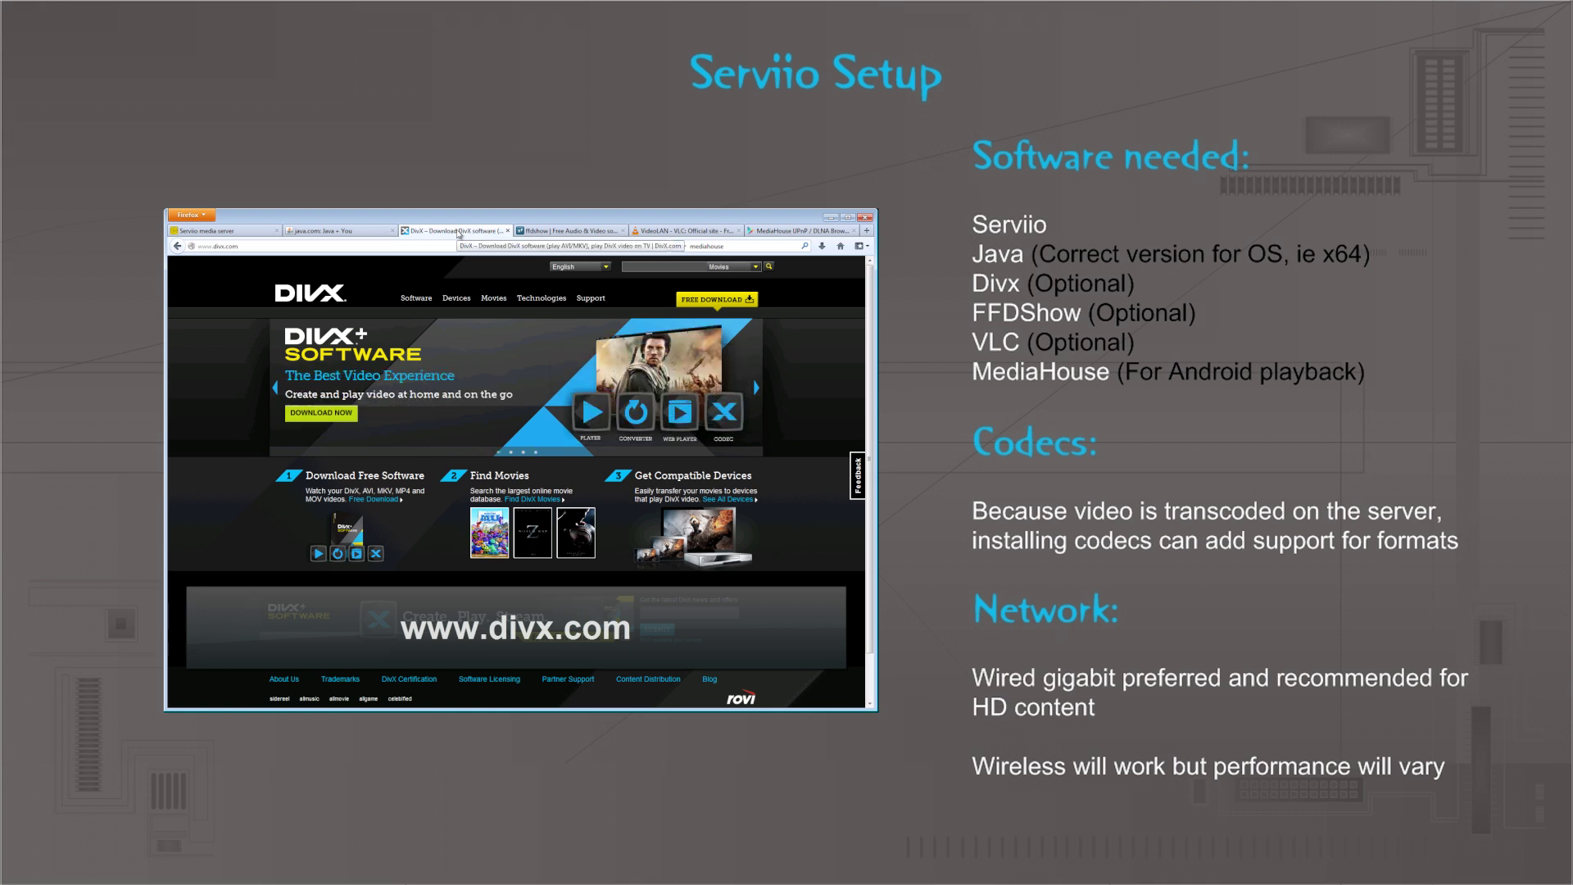
left_click(584, 233)
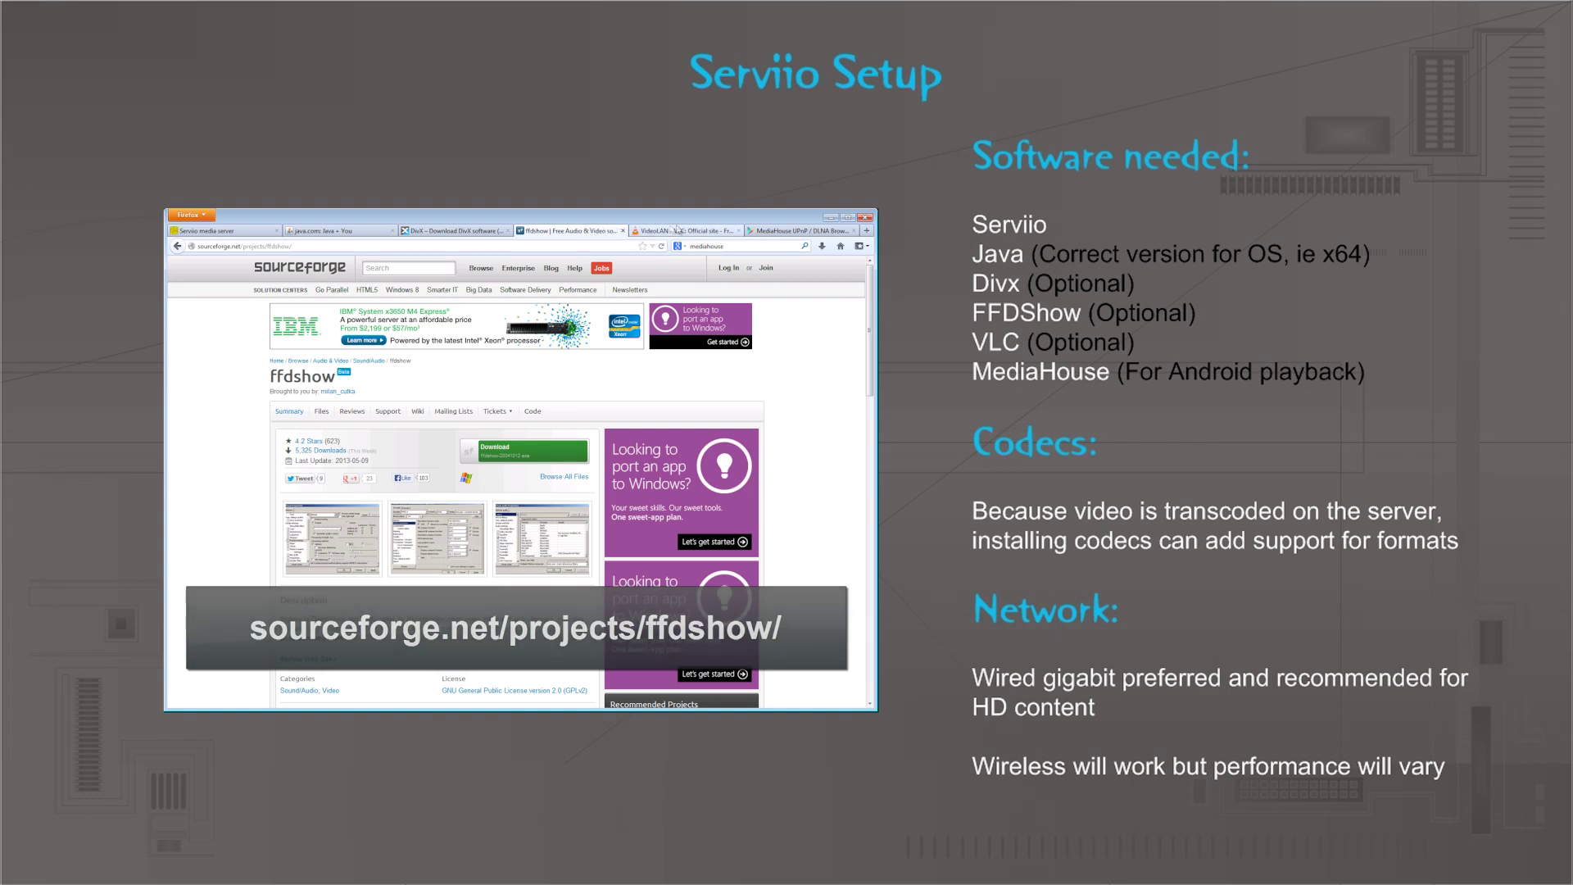
left_click(686, 233)
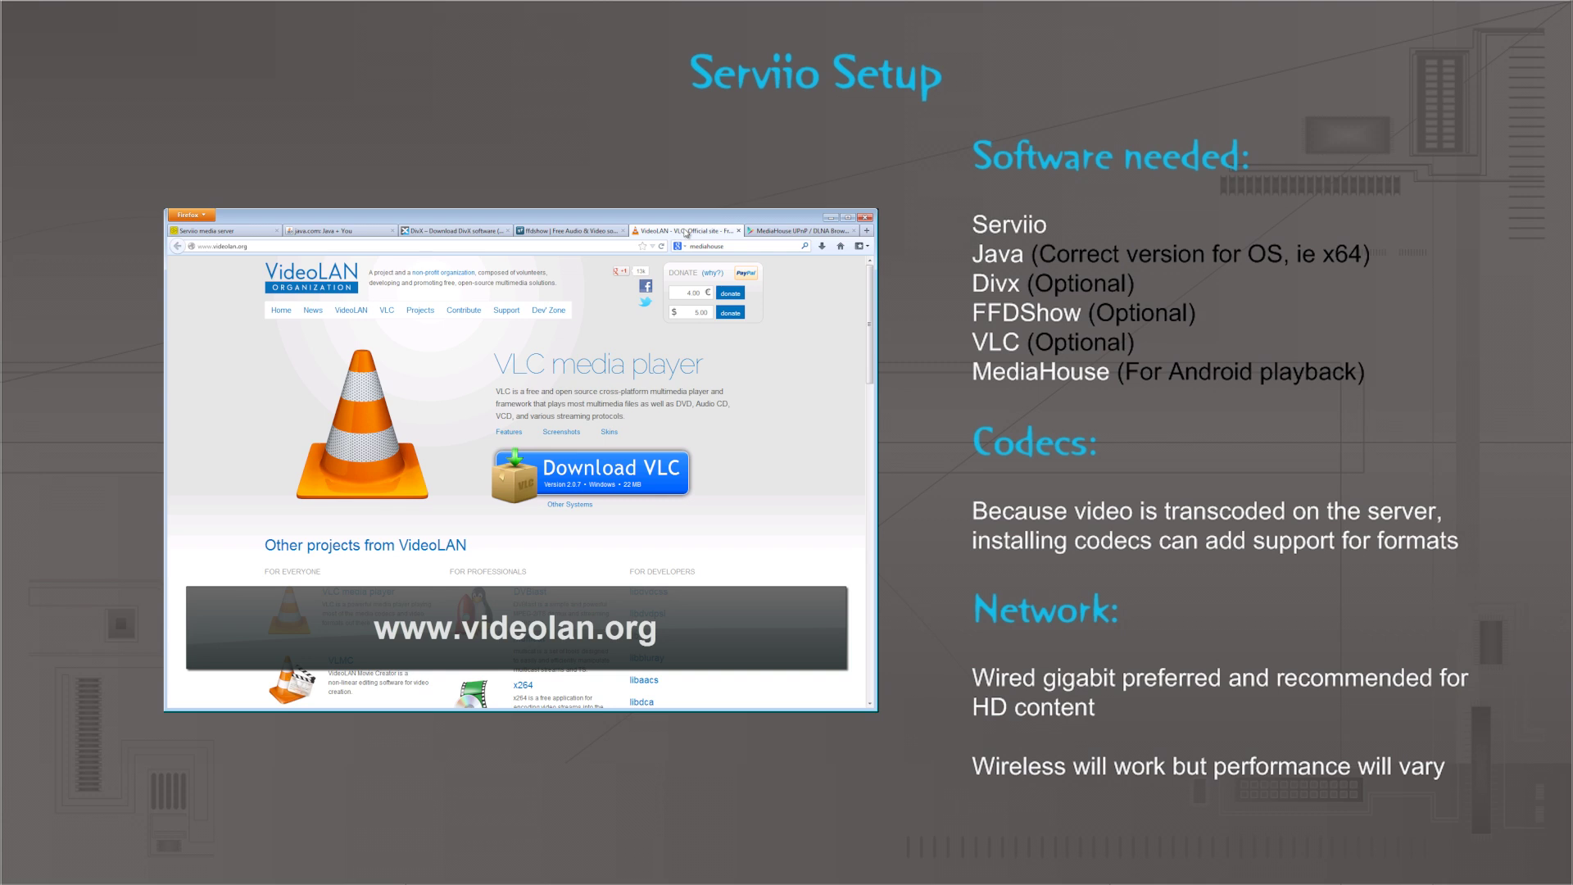
left_click(786, 233)
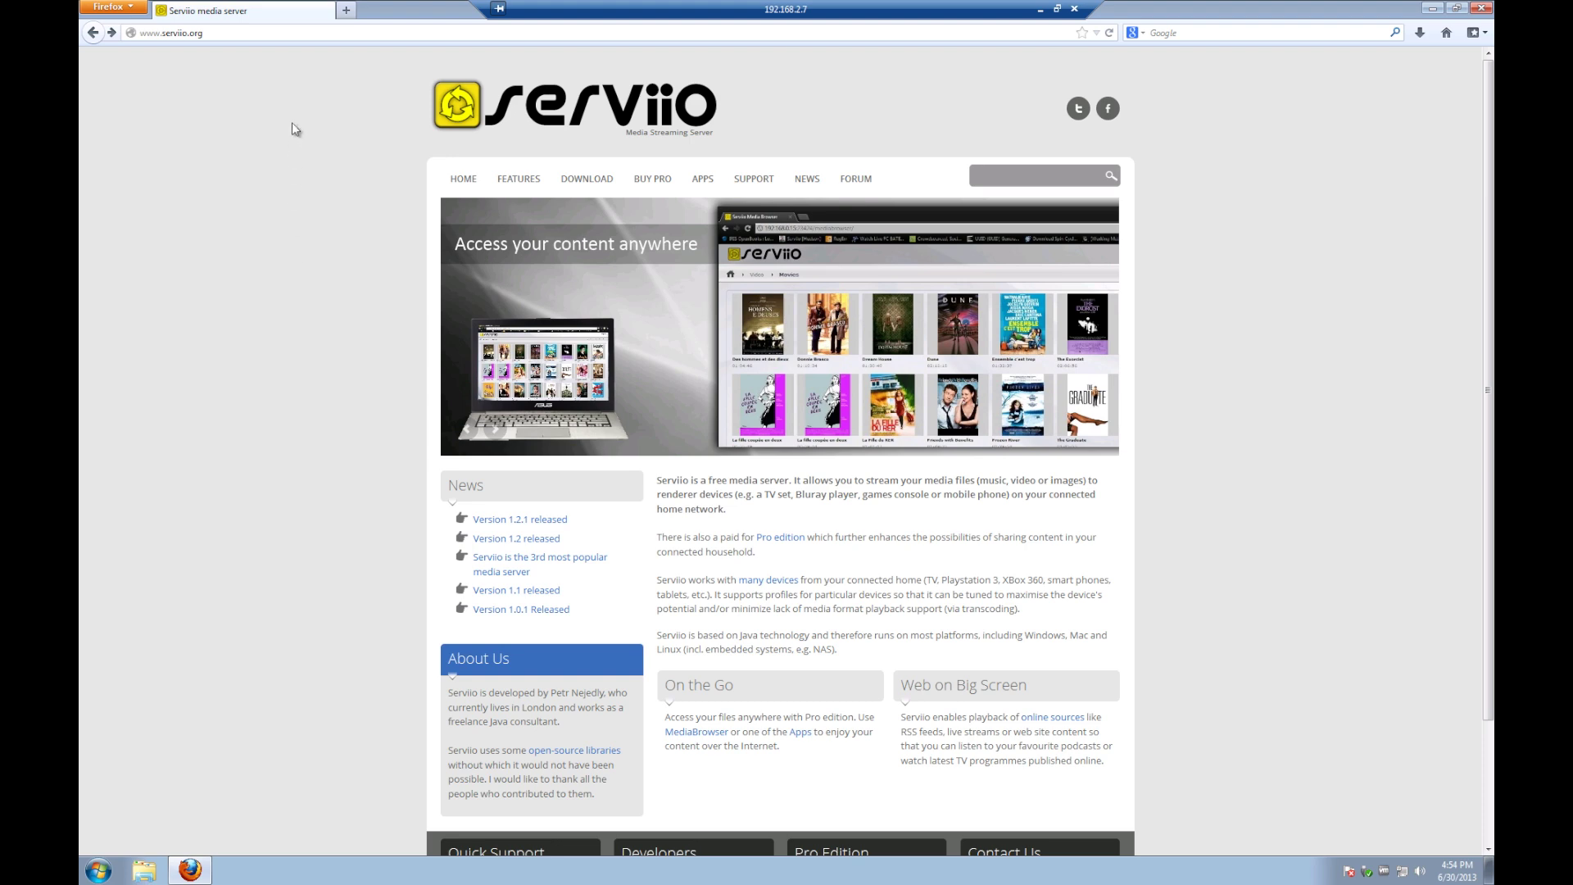
Open the Serviio download page and review the available installers and minimal requirements.
left_click(605, 185)
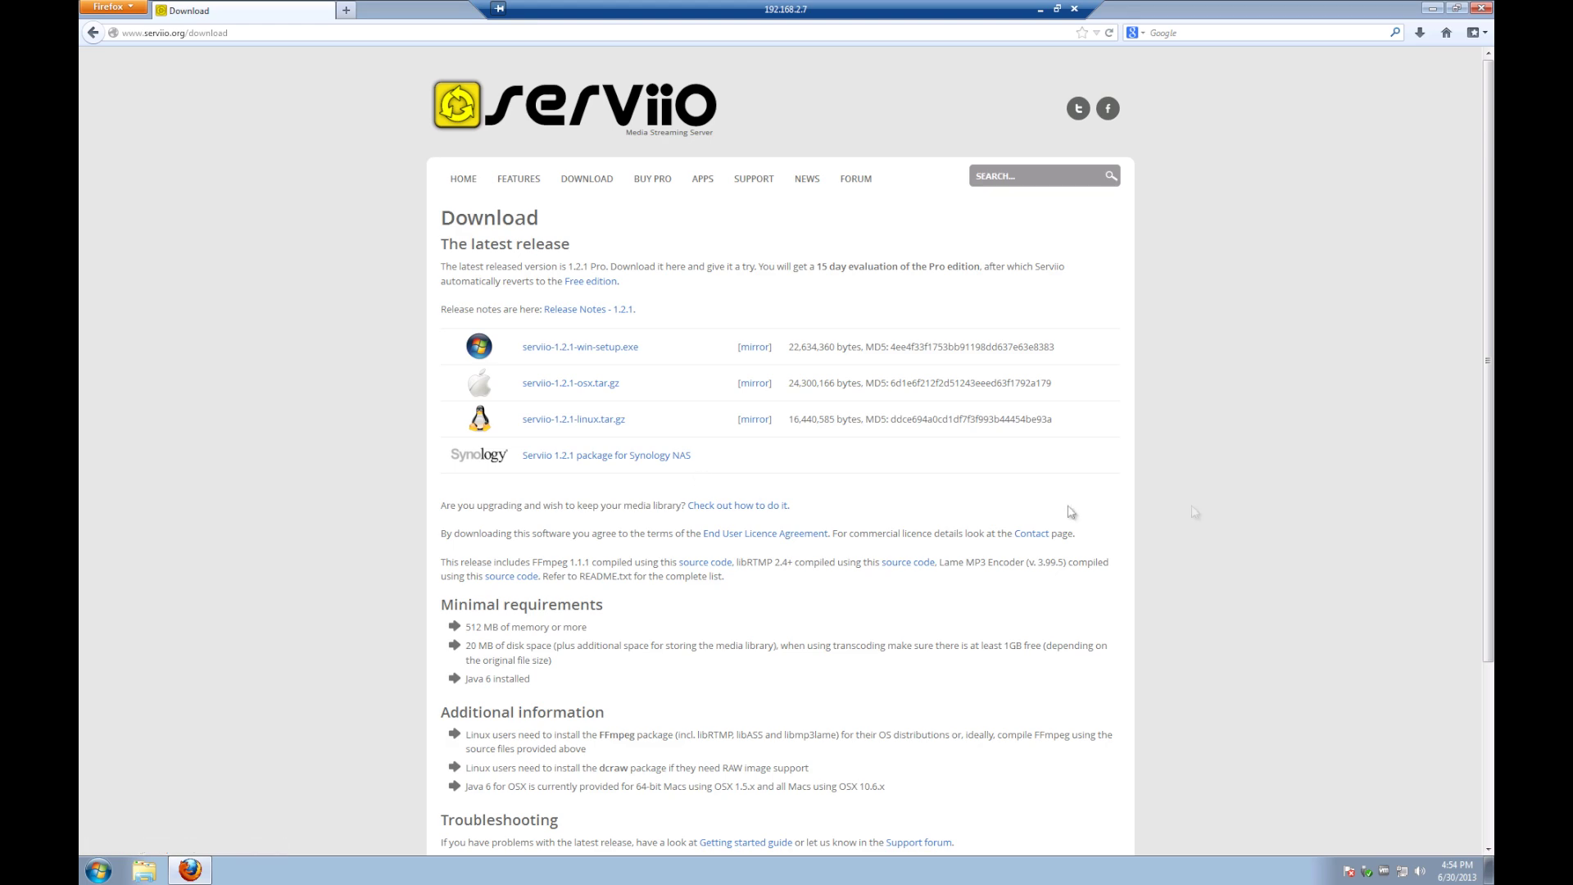
scroll(1245, 512, "down", 5)
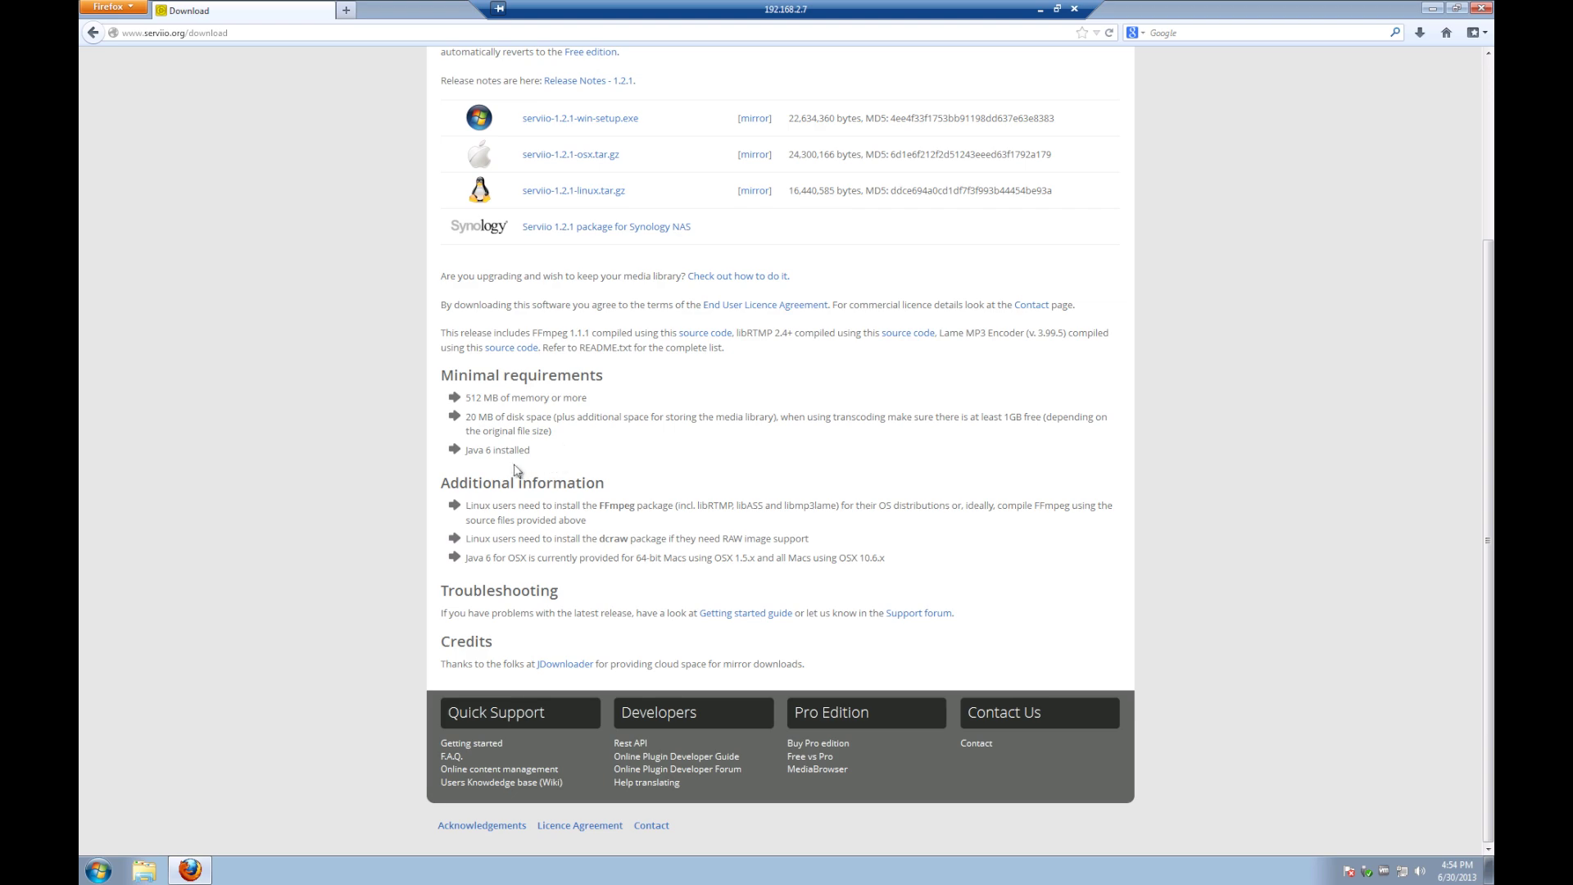
scroll(1062, 493, "up", 1)
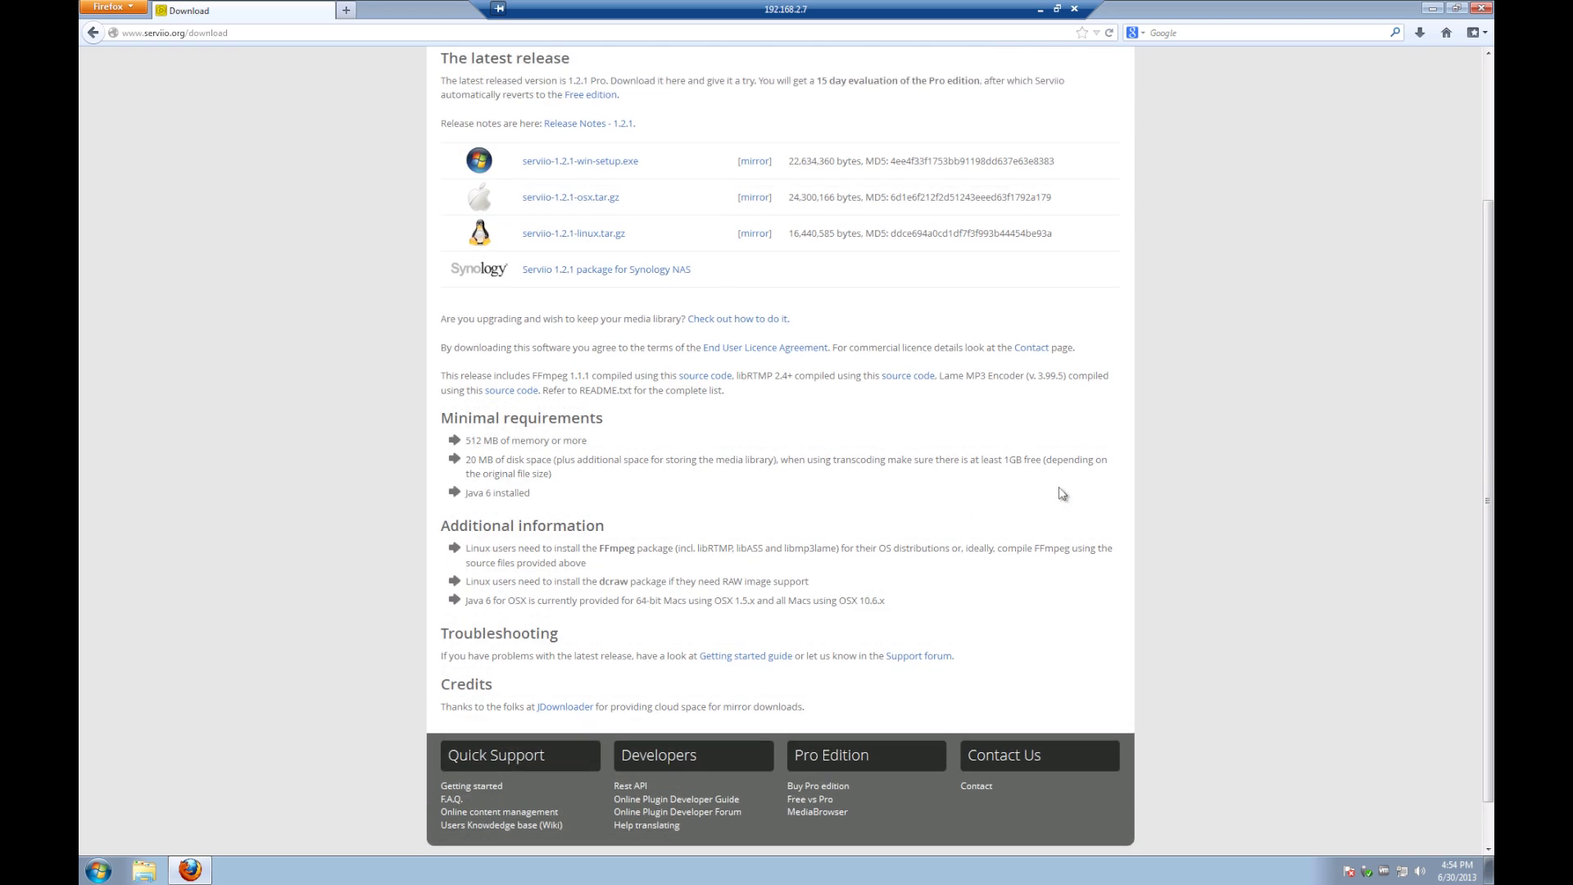
scroll(1062, 493, "up", 4)
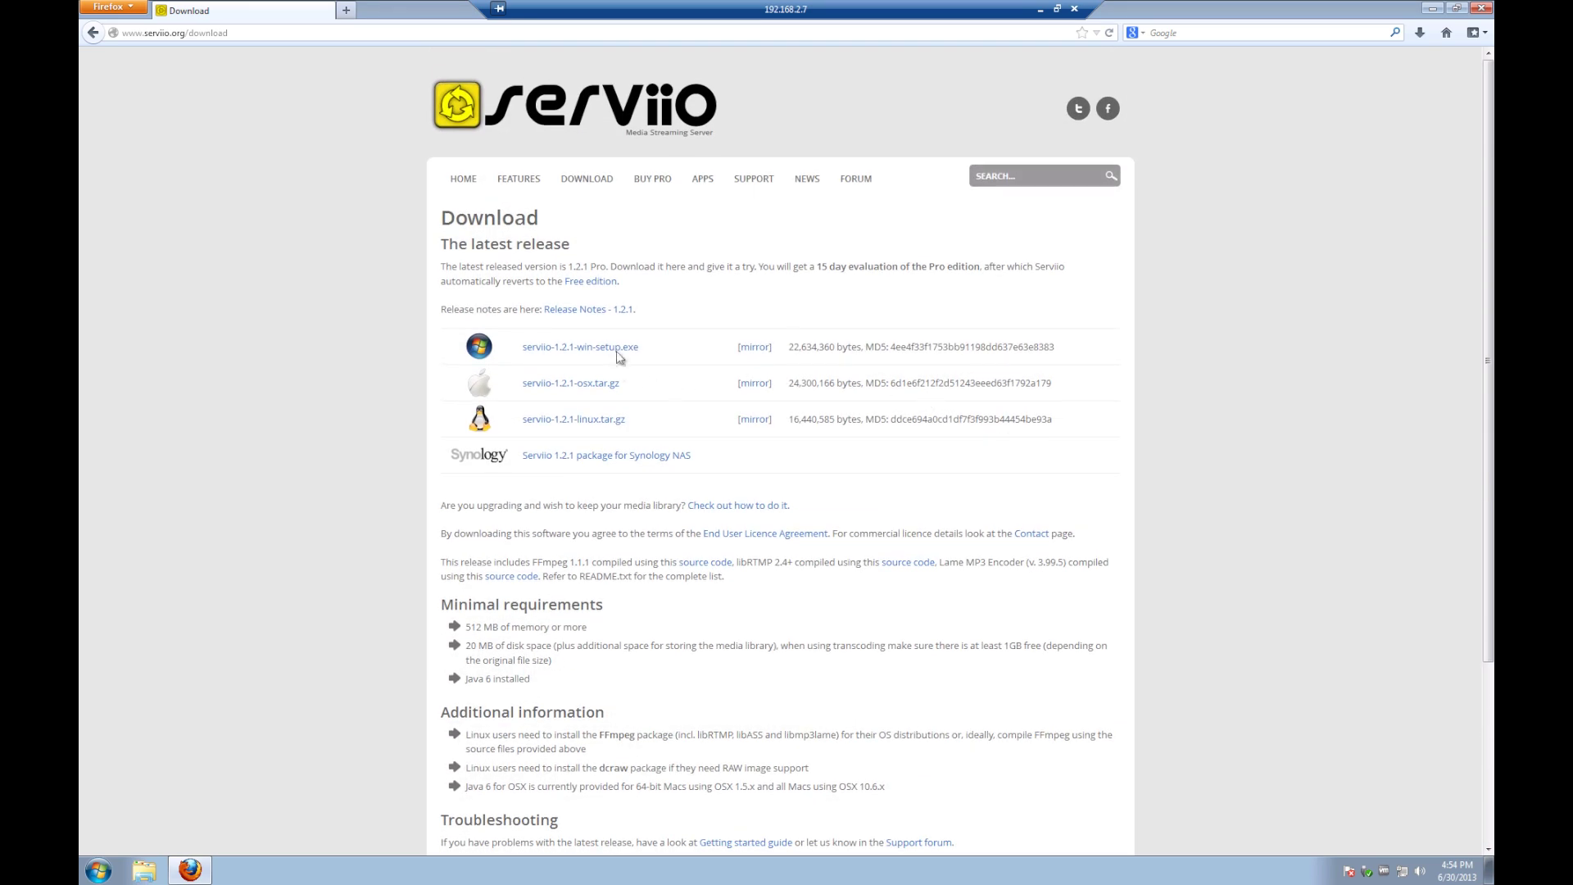
Launch serviio-1.2.1-win-setup from its download folder and clear the folder and browser windows off the desktop.
left_click(1420, 32)
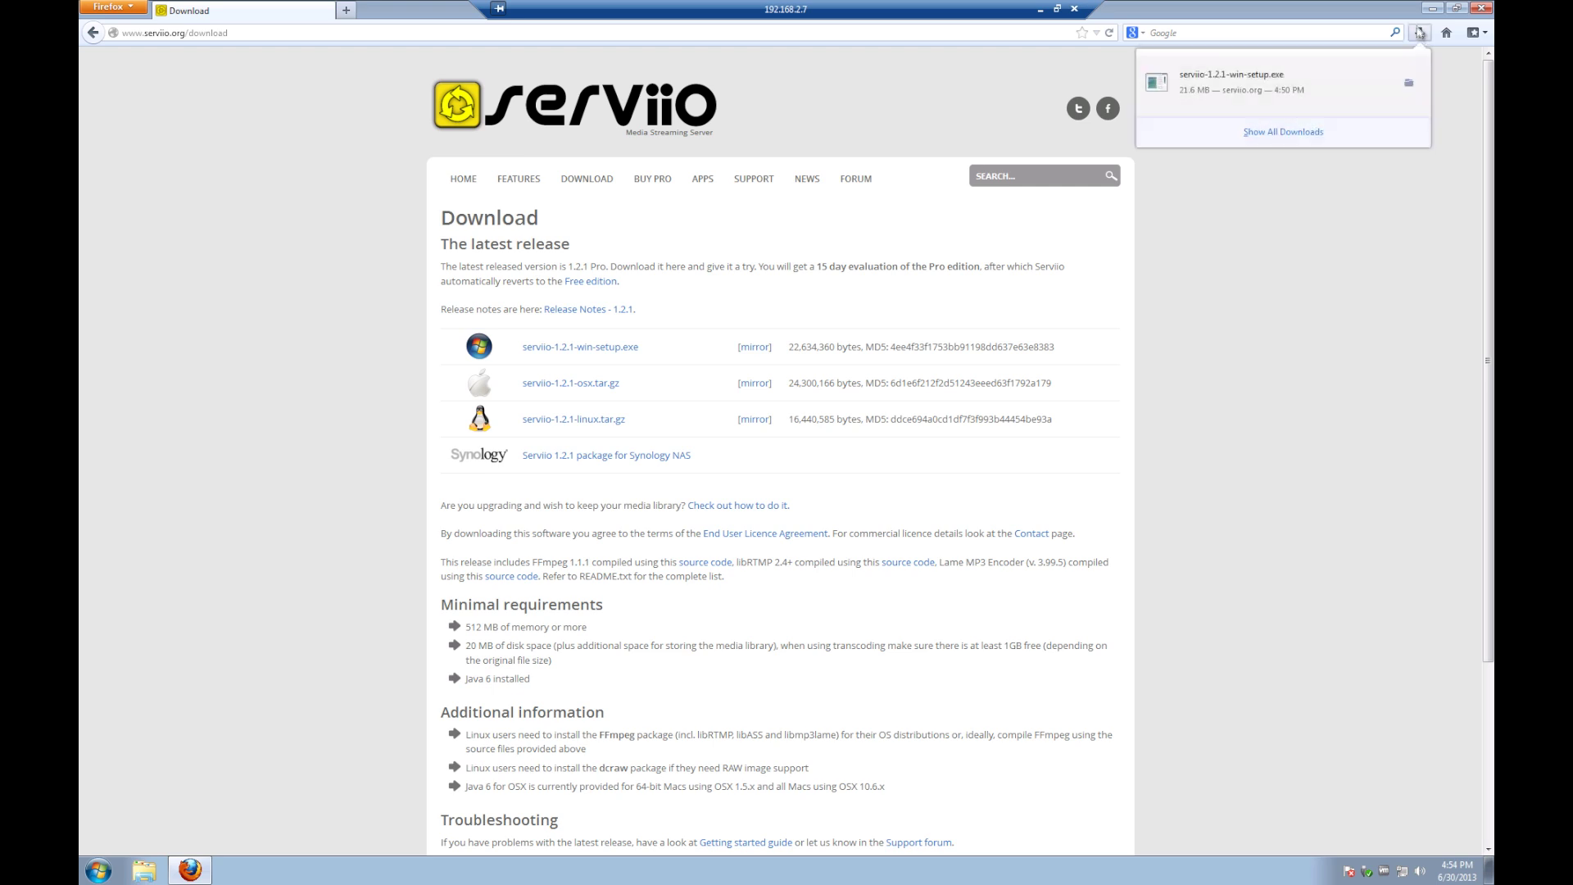
right_click(1293, 95)
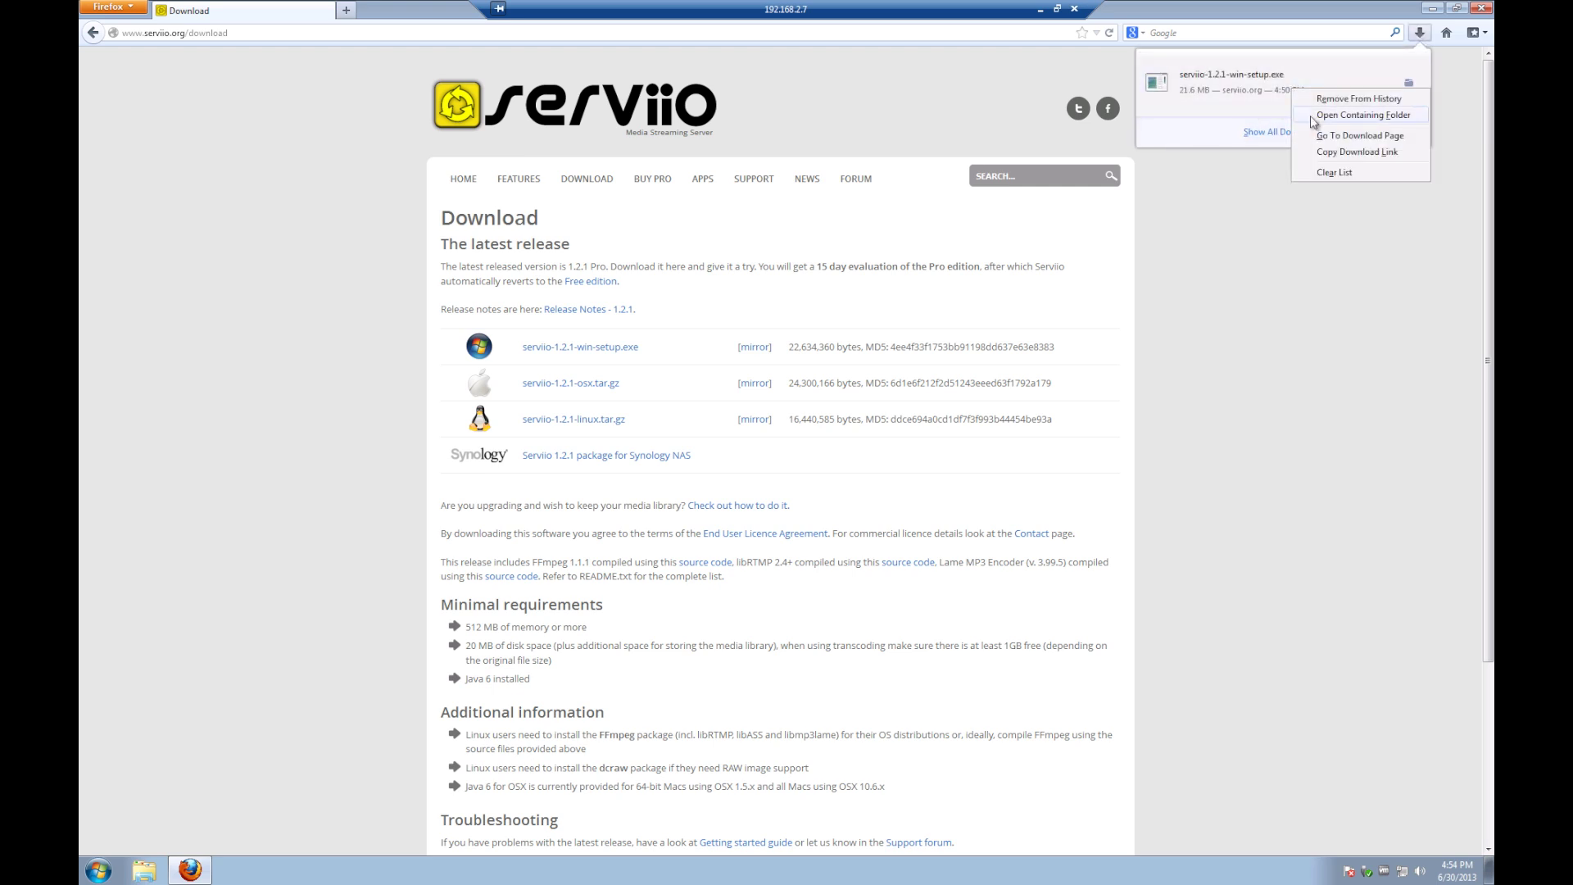
left_click(1310, 116)
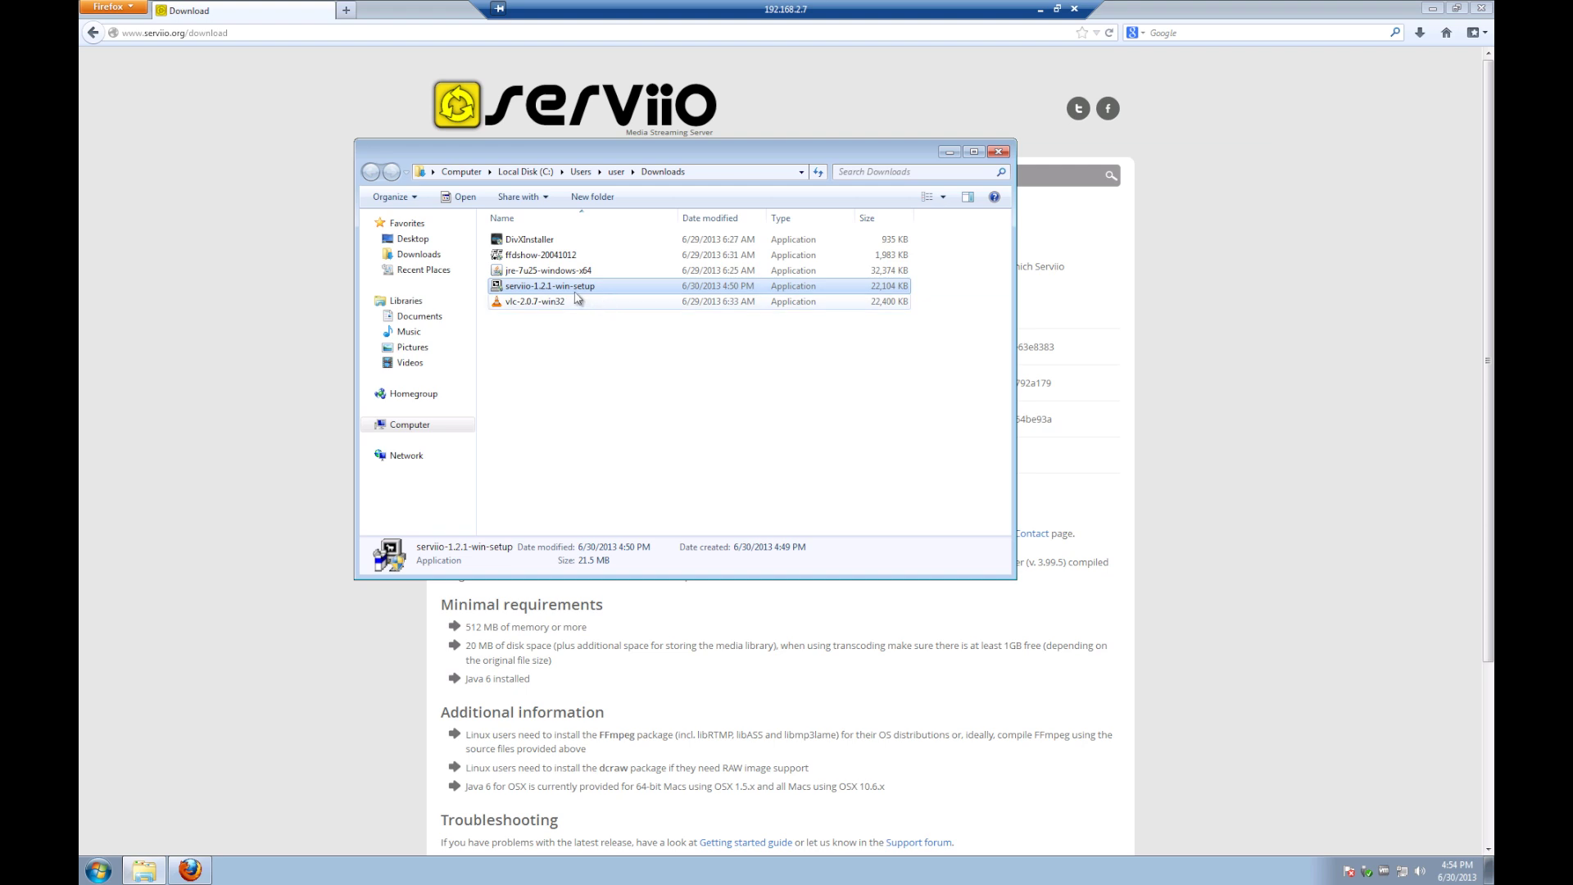
right_click(577, 293)
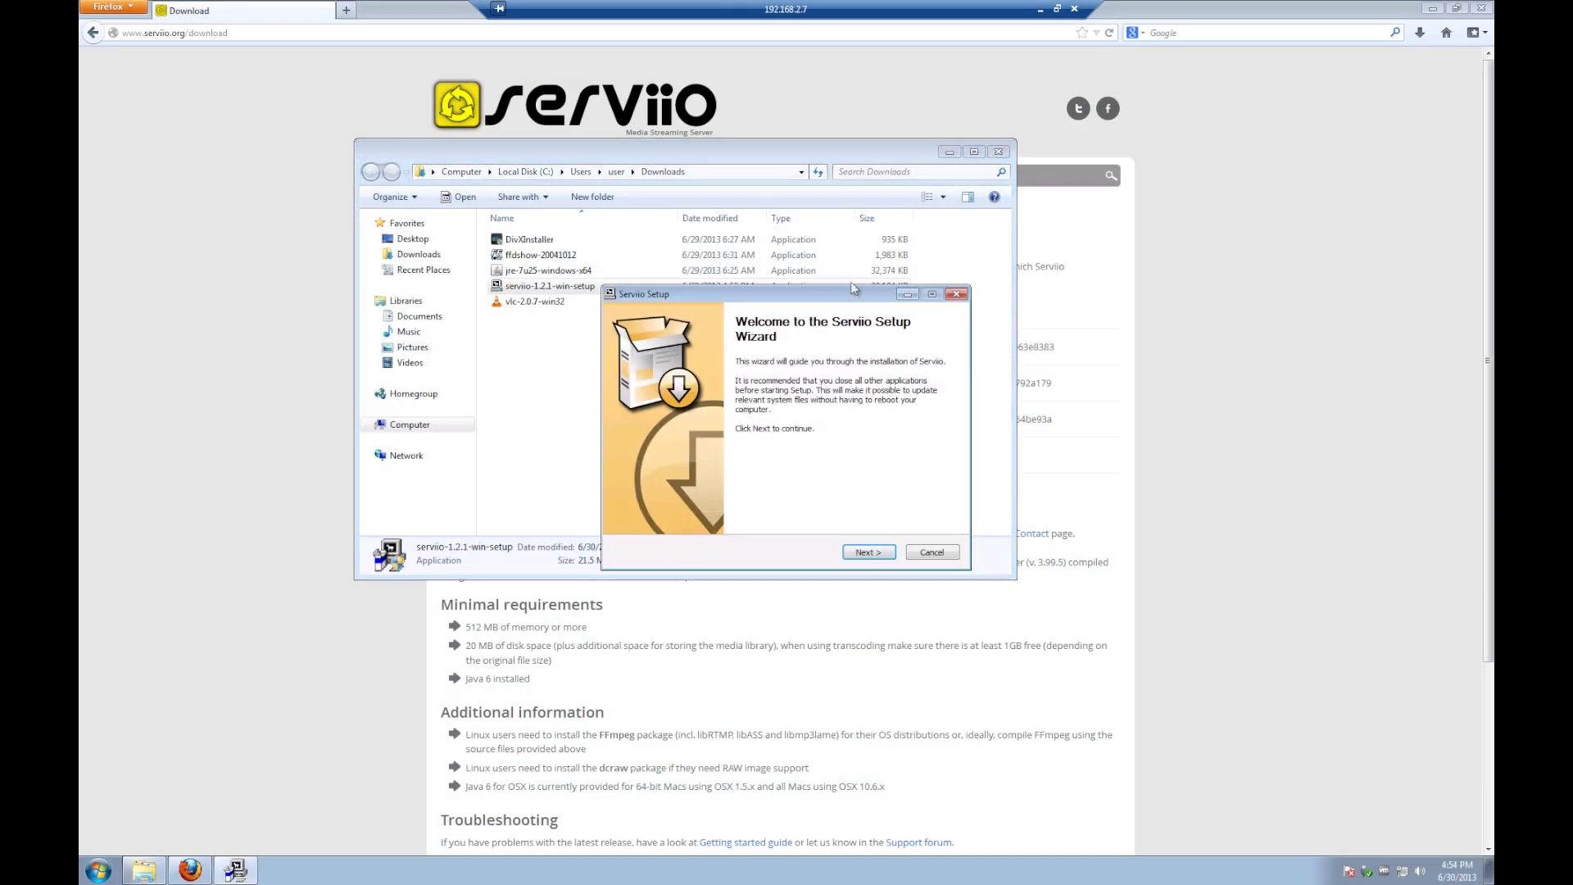
left_click(991, 154)
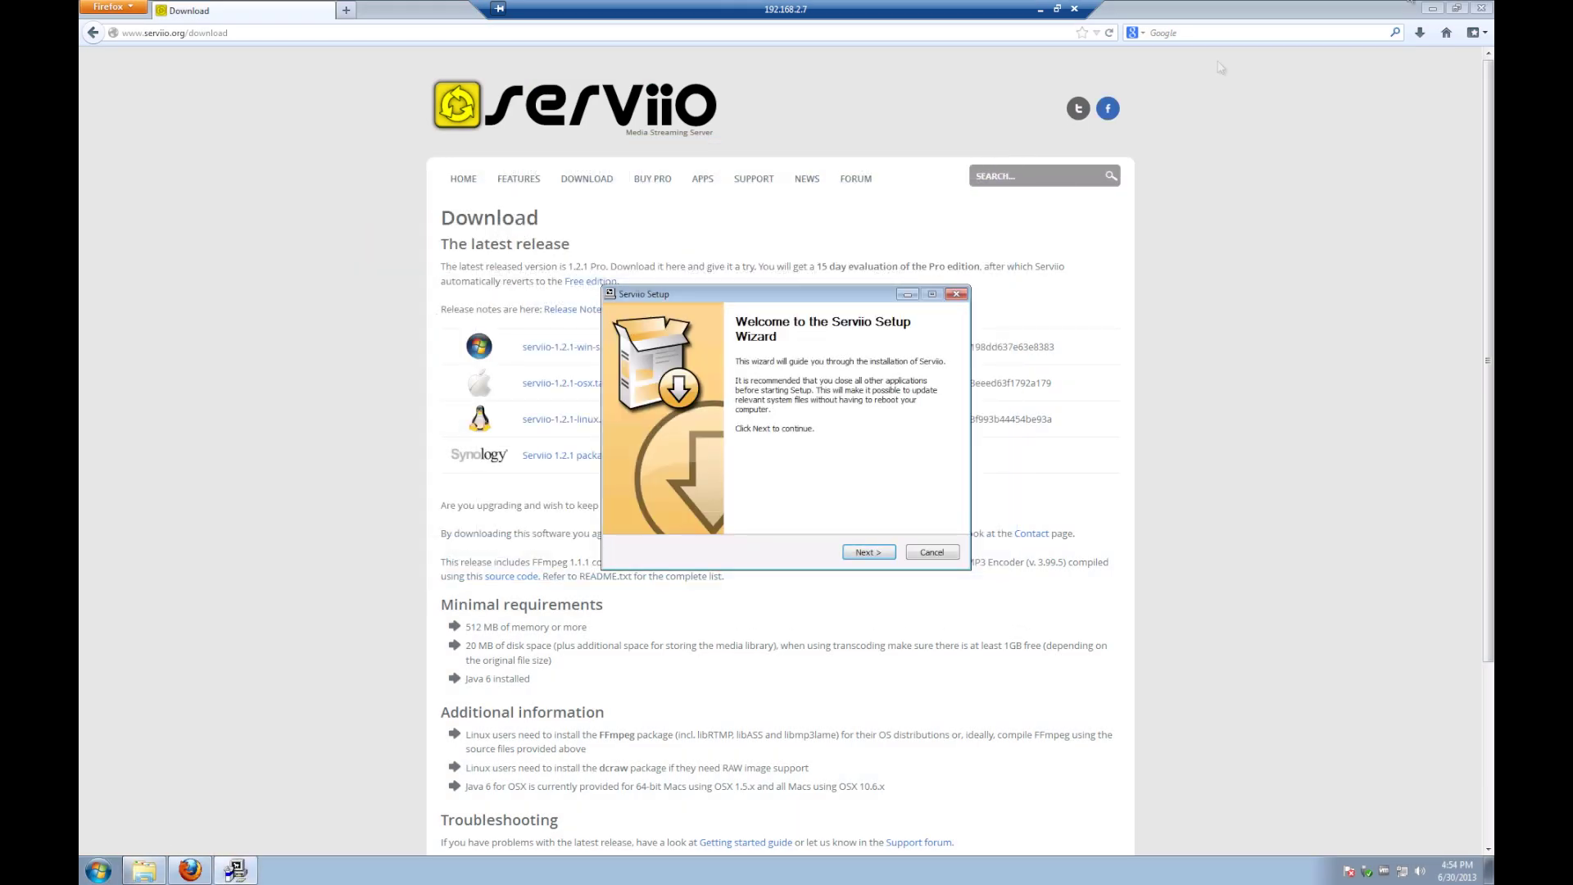
left_click(1431, 9)
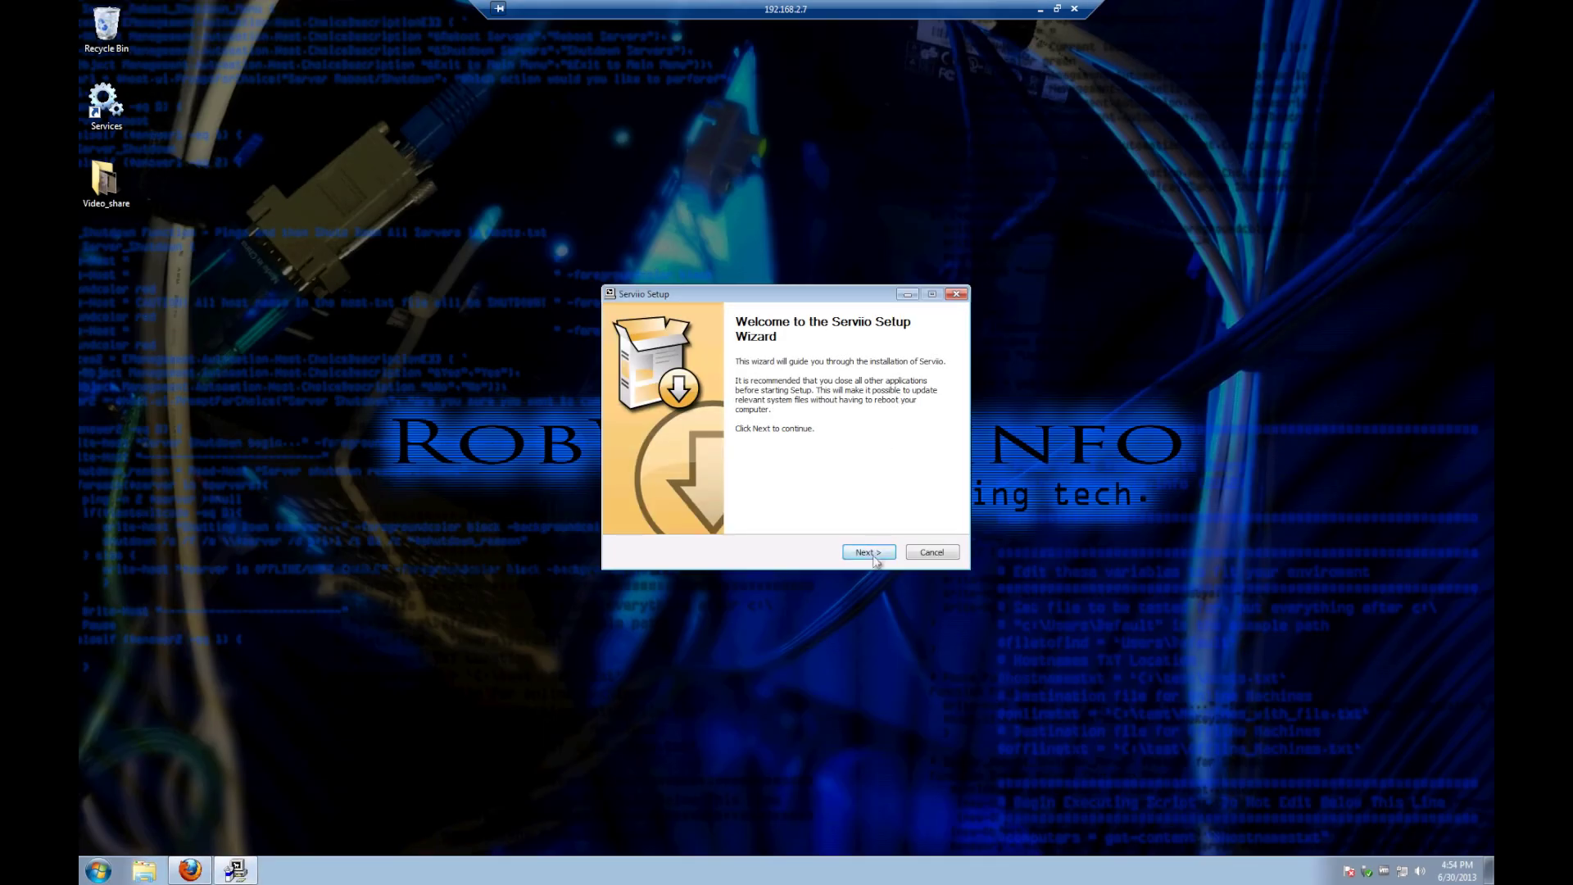
Install Serviio, accepting the licence agreement, the default destination folder and the server and console components.
left_click(877, 554)
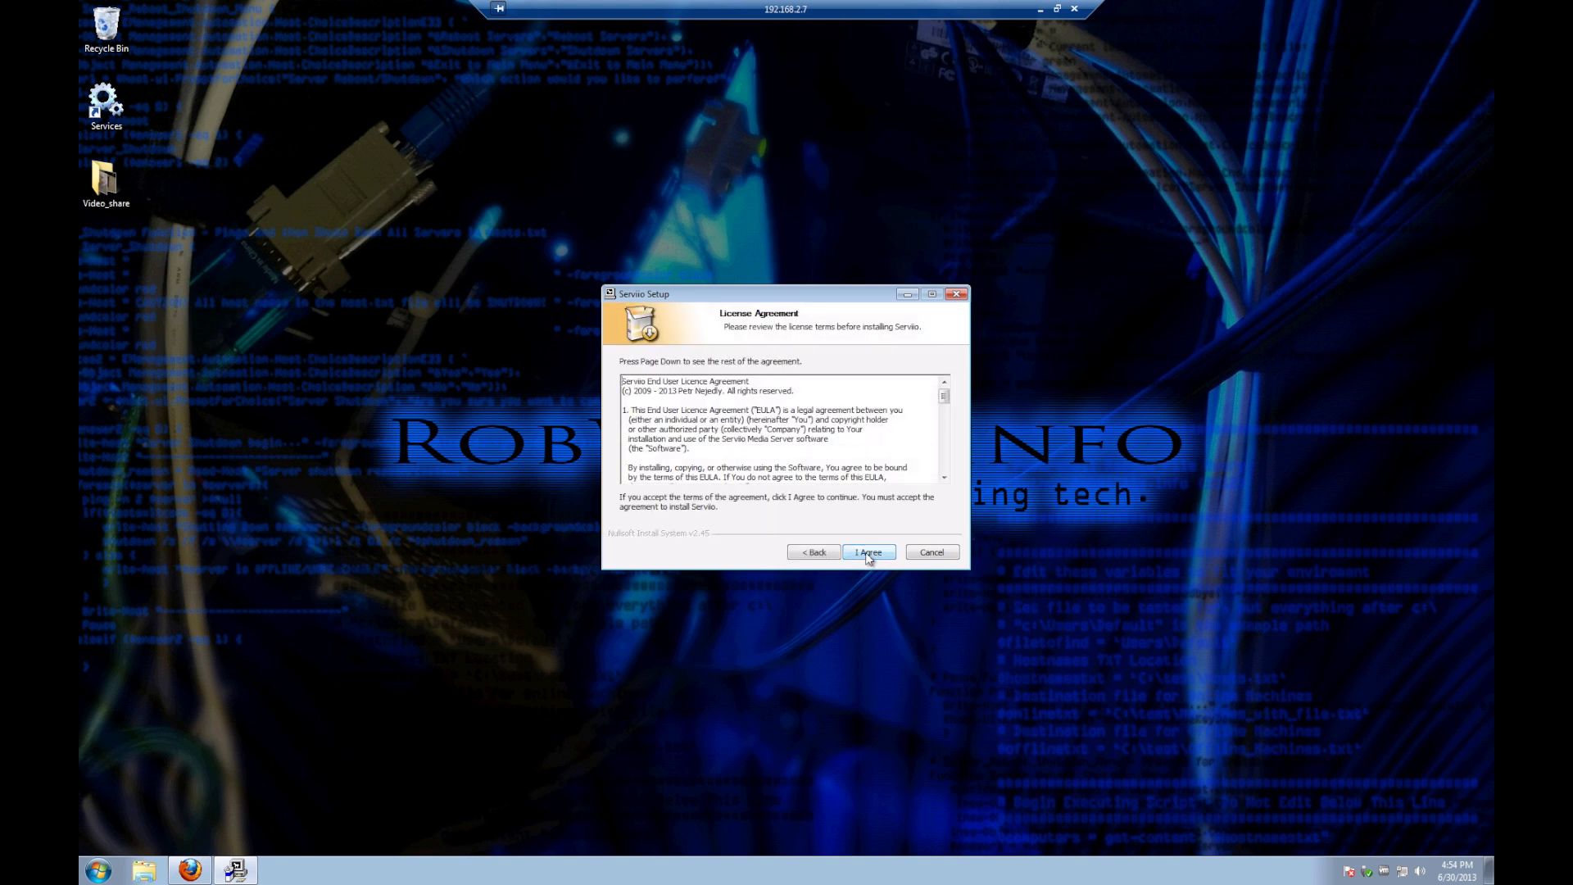
left_click(868, 554)
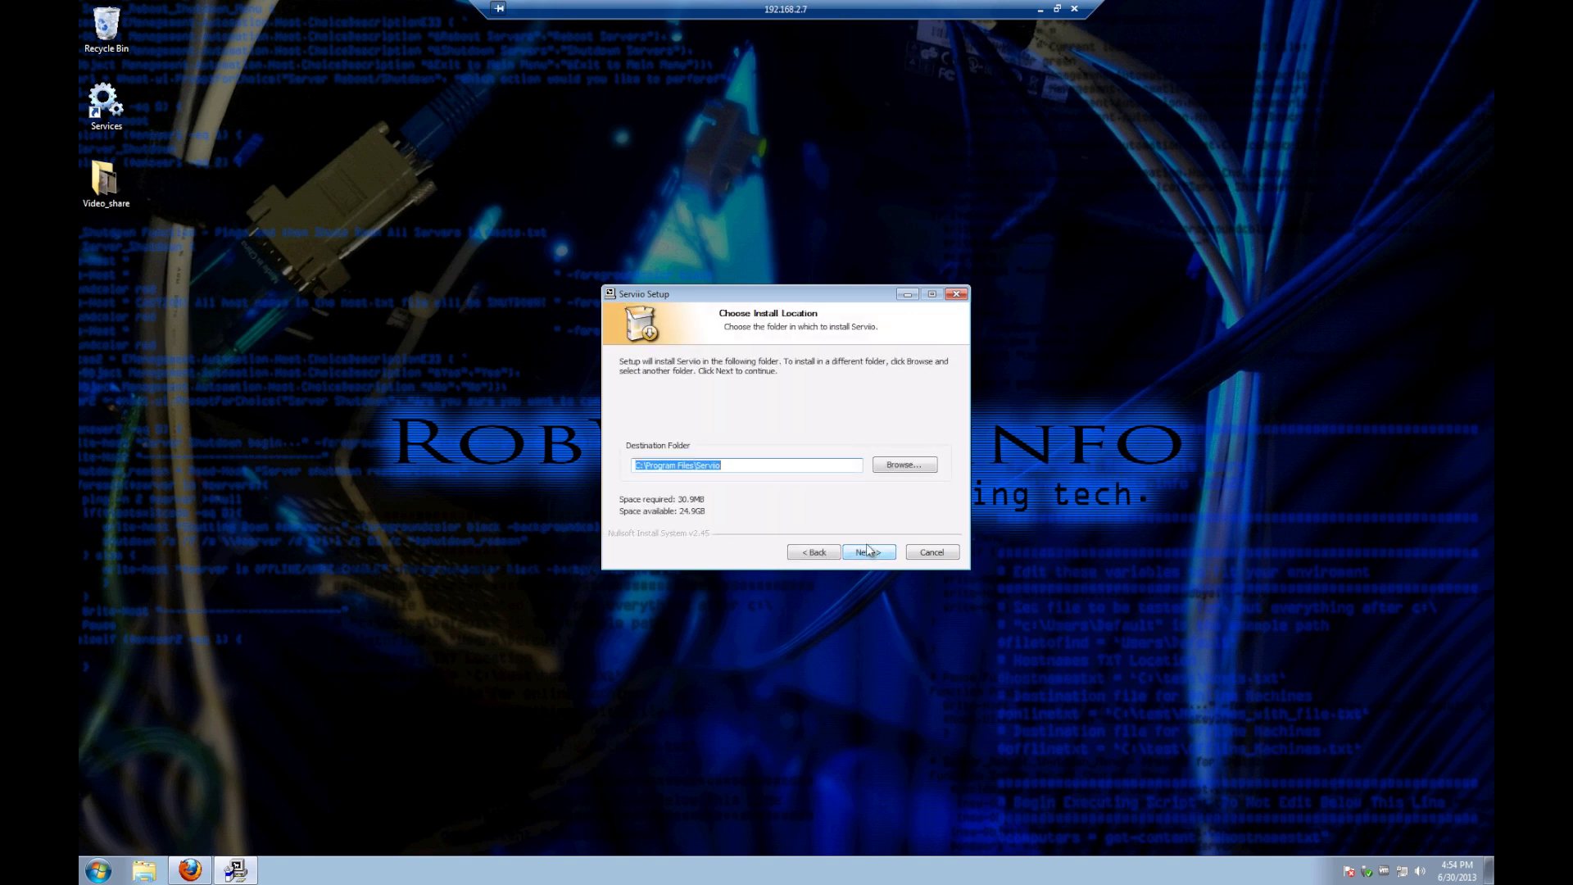
left_click(862, 554)
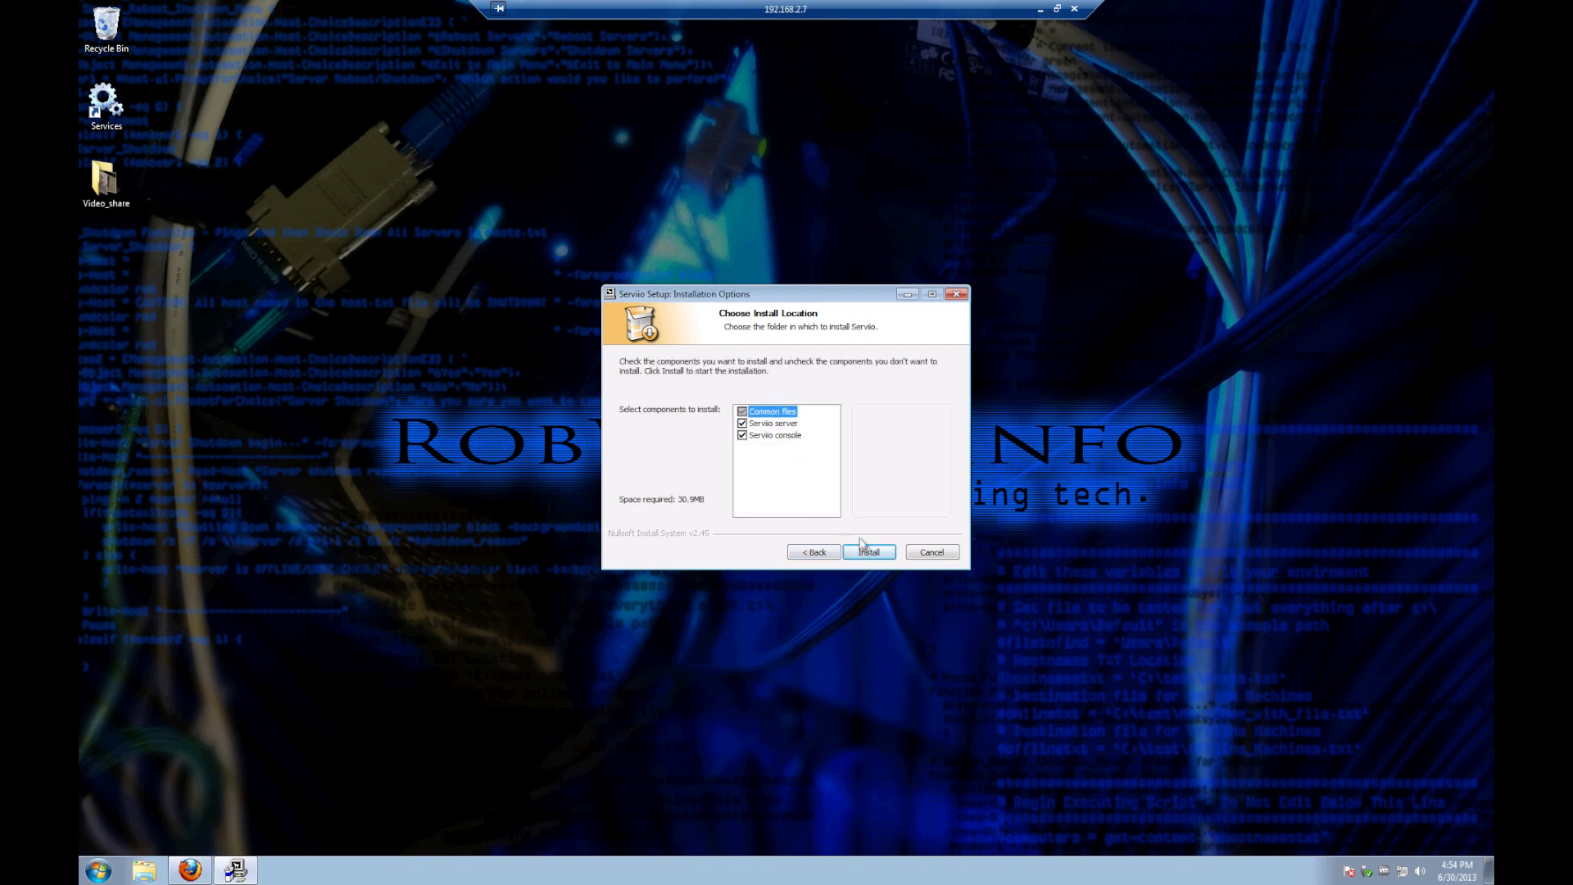
left_click(866, 551)
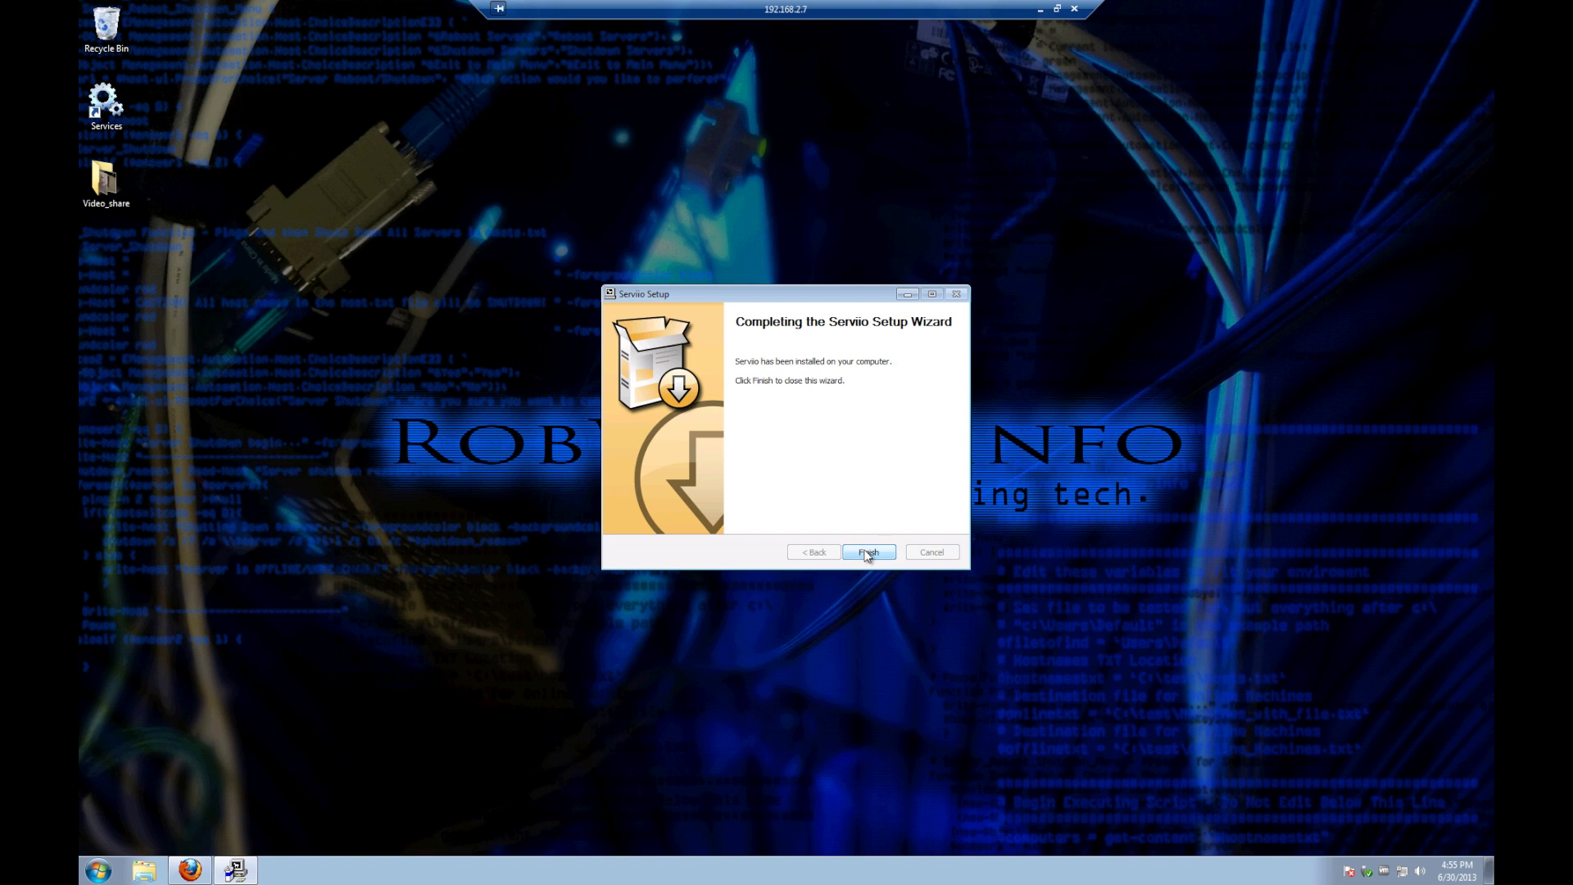
left_click(868, 553)
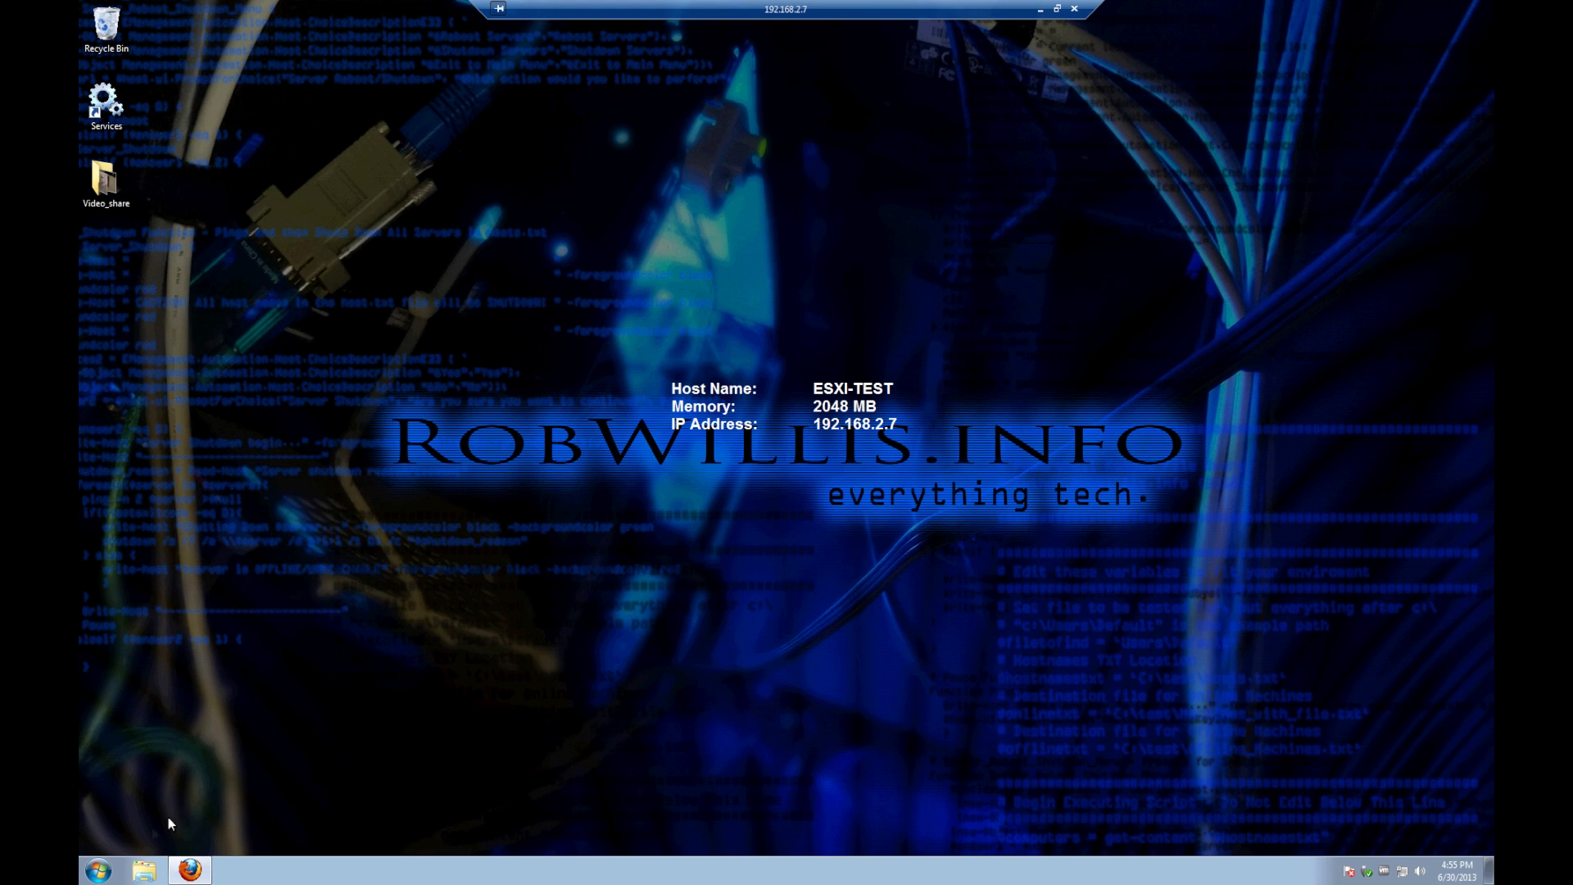
Examine the Serviio program group, including its console and the shortcuts for starting and stopping the service.
left_click(99, 870)
left_click(131, 804)
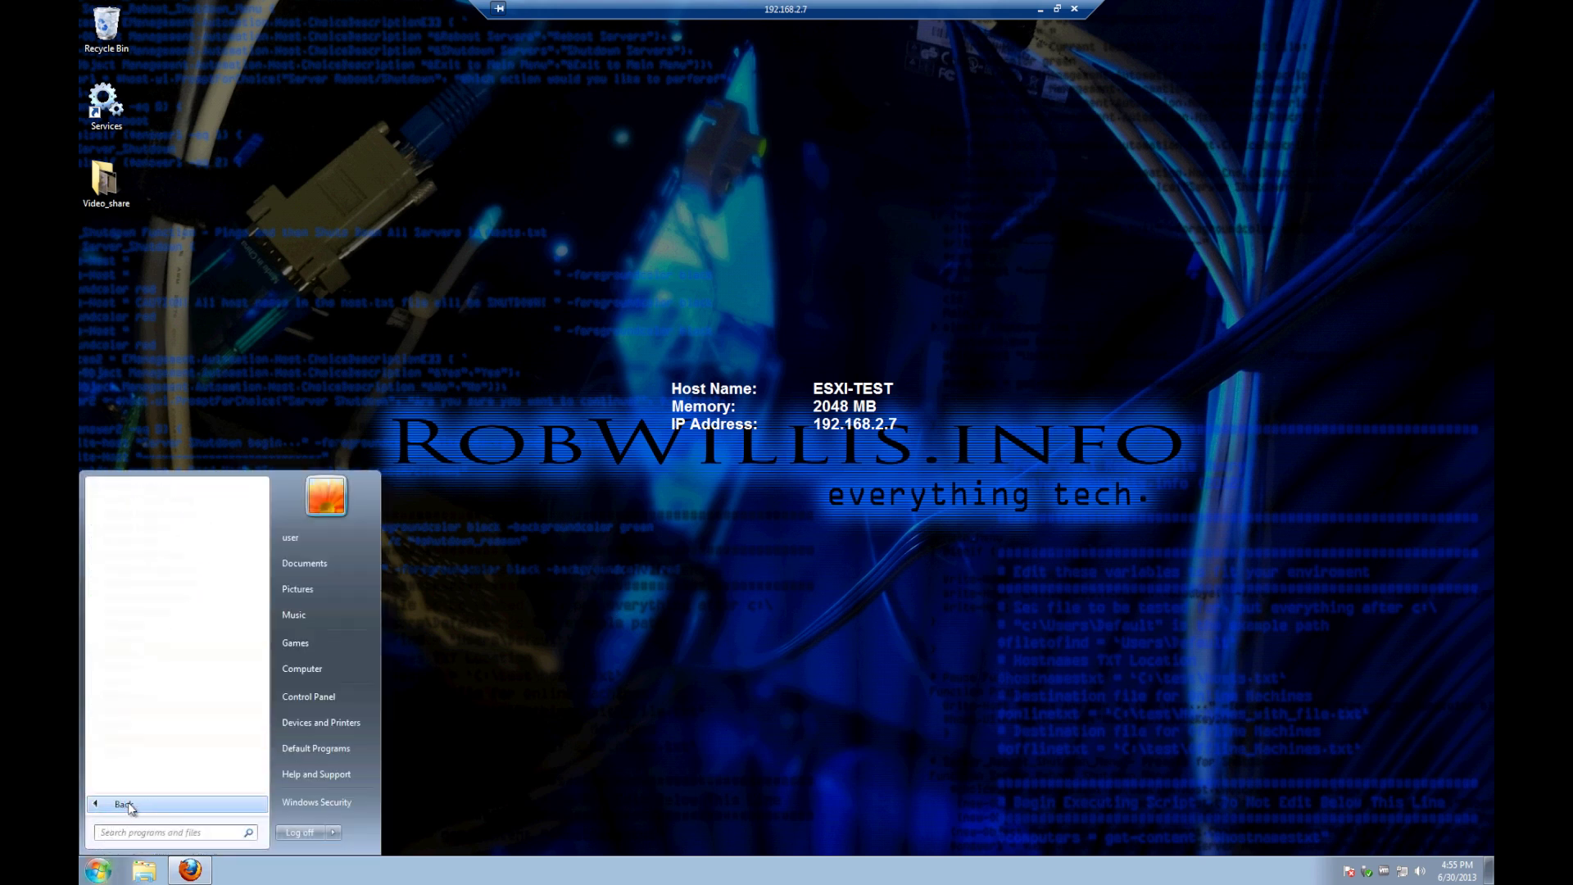
left_click(125, 710)
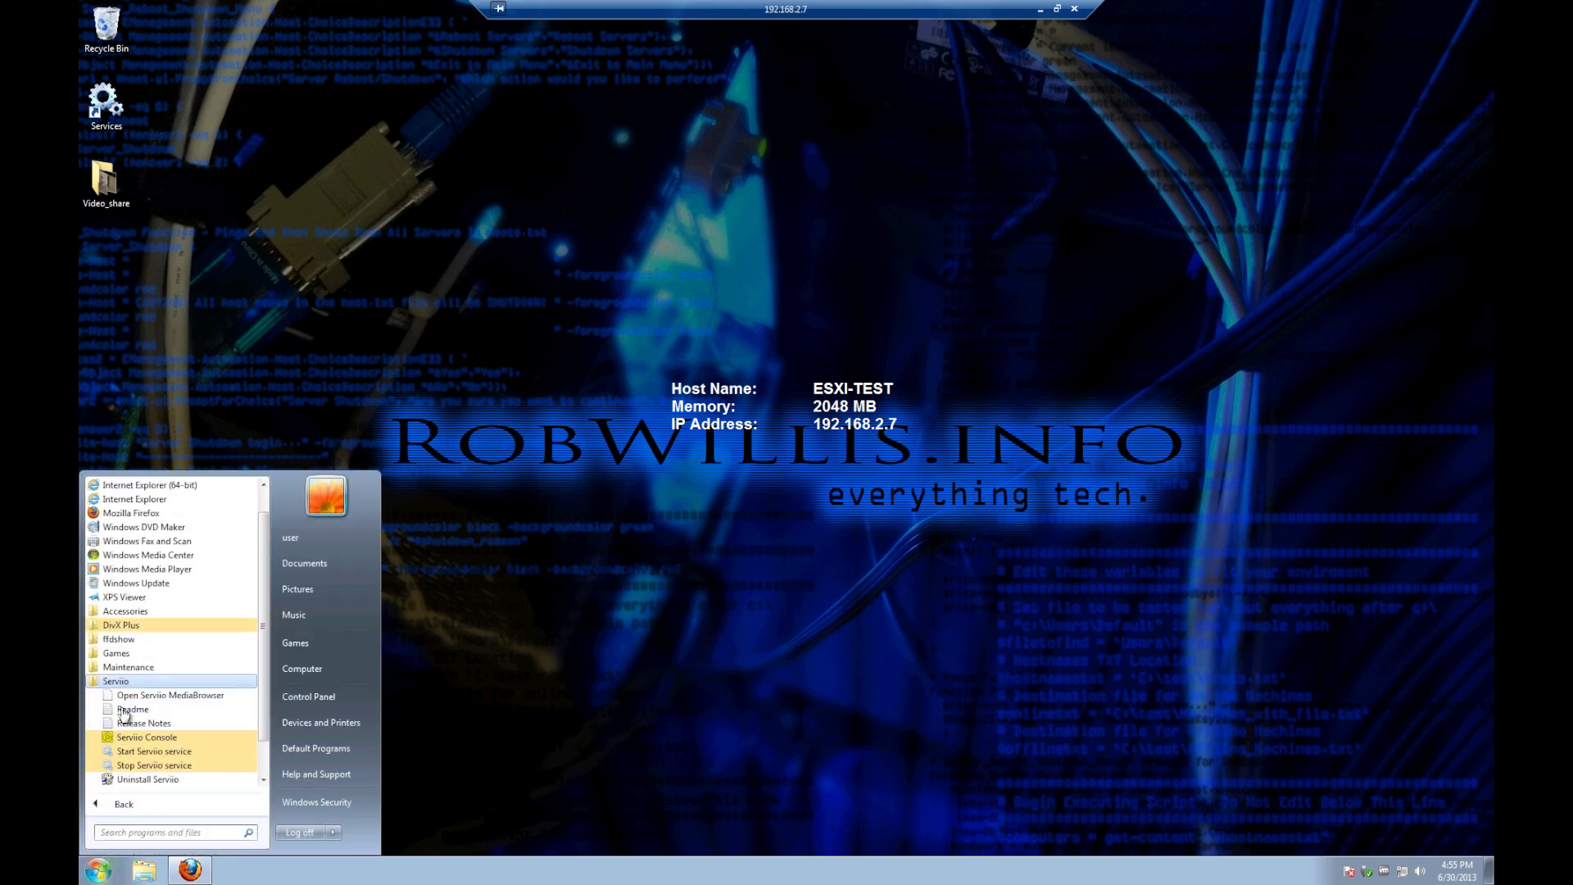
left_click(178, 769)
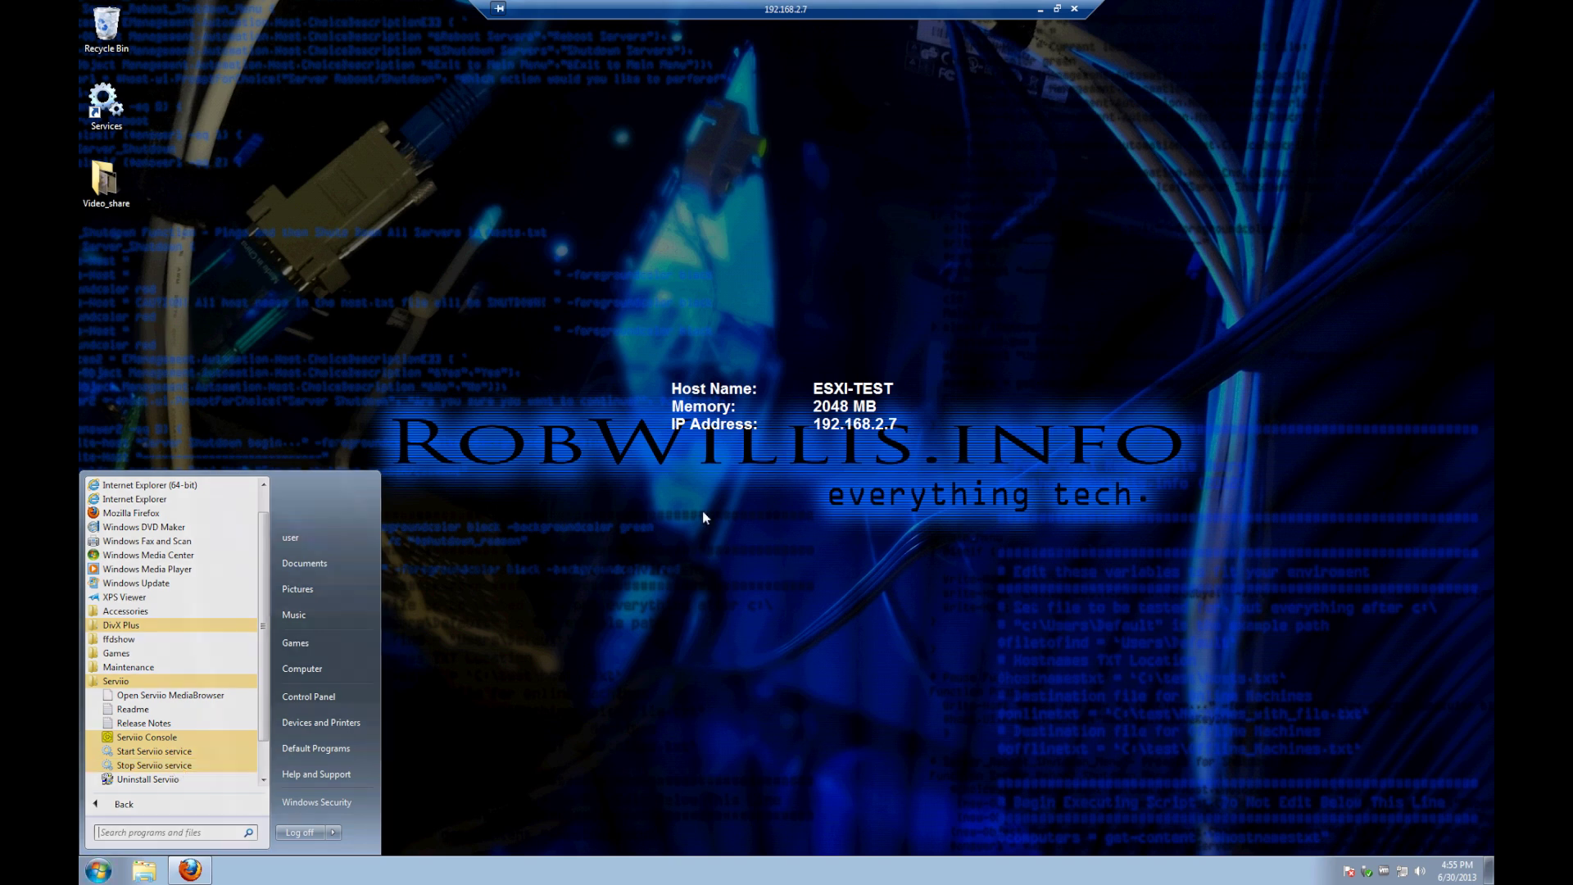
Find the Serviio service in the Windows Services list and examine its status, startup type and available actions.
double_click(116, 109)
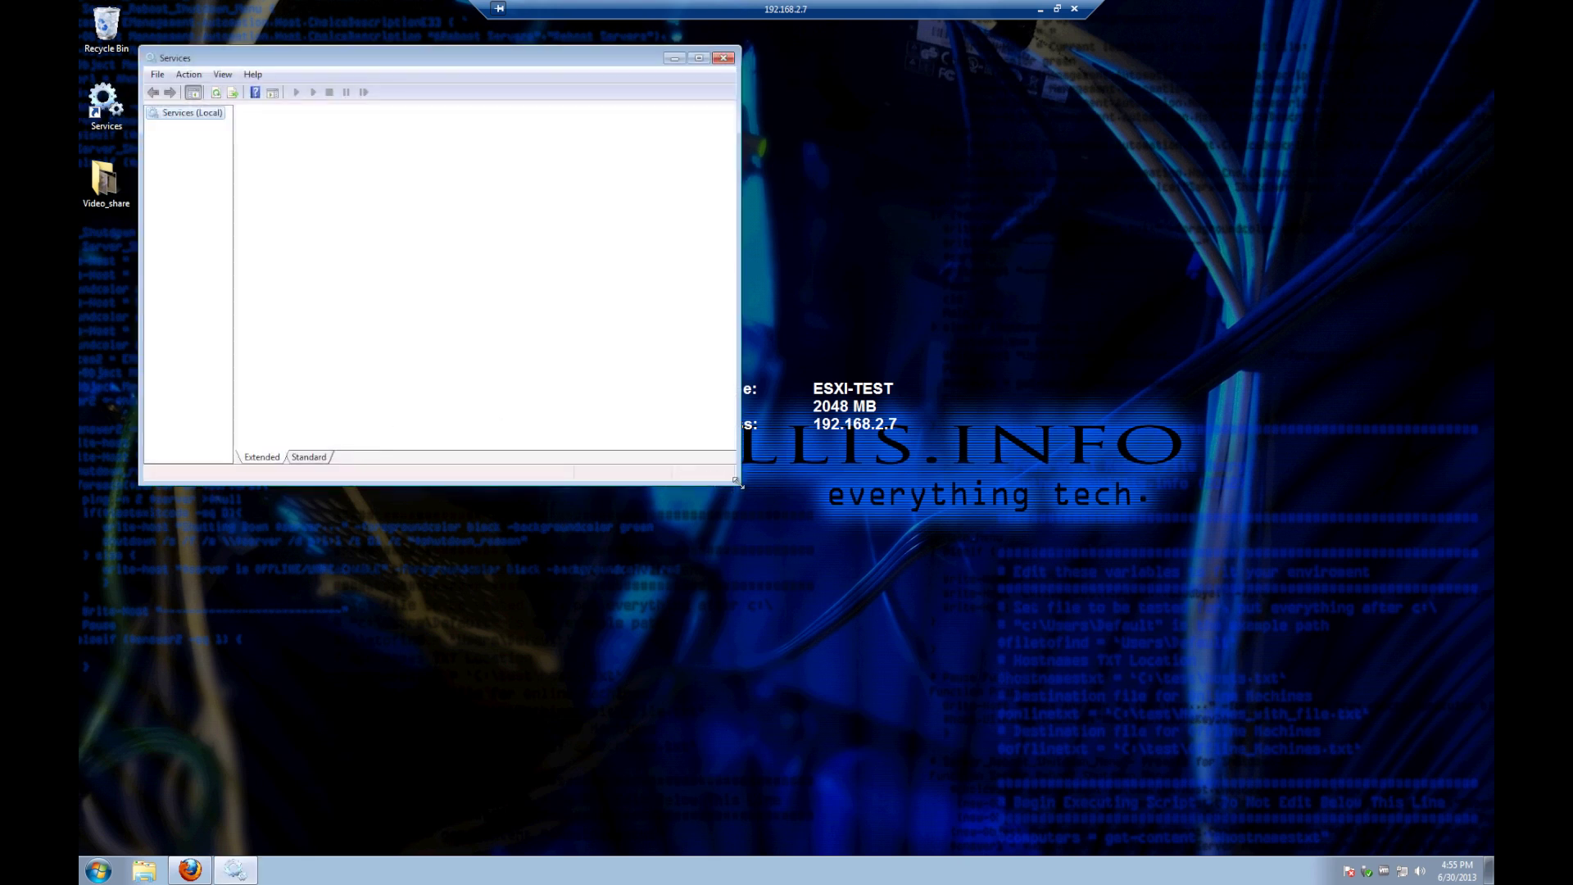
left_click_drag(741, 486, 1051, 637)
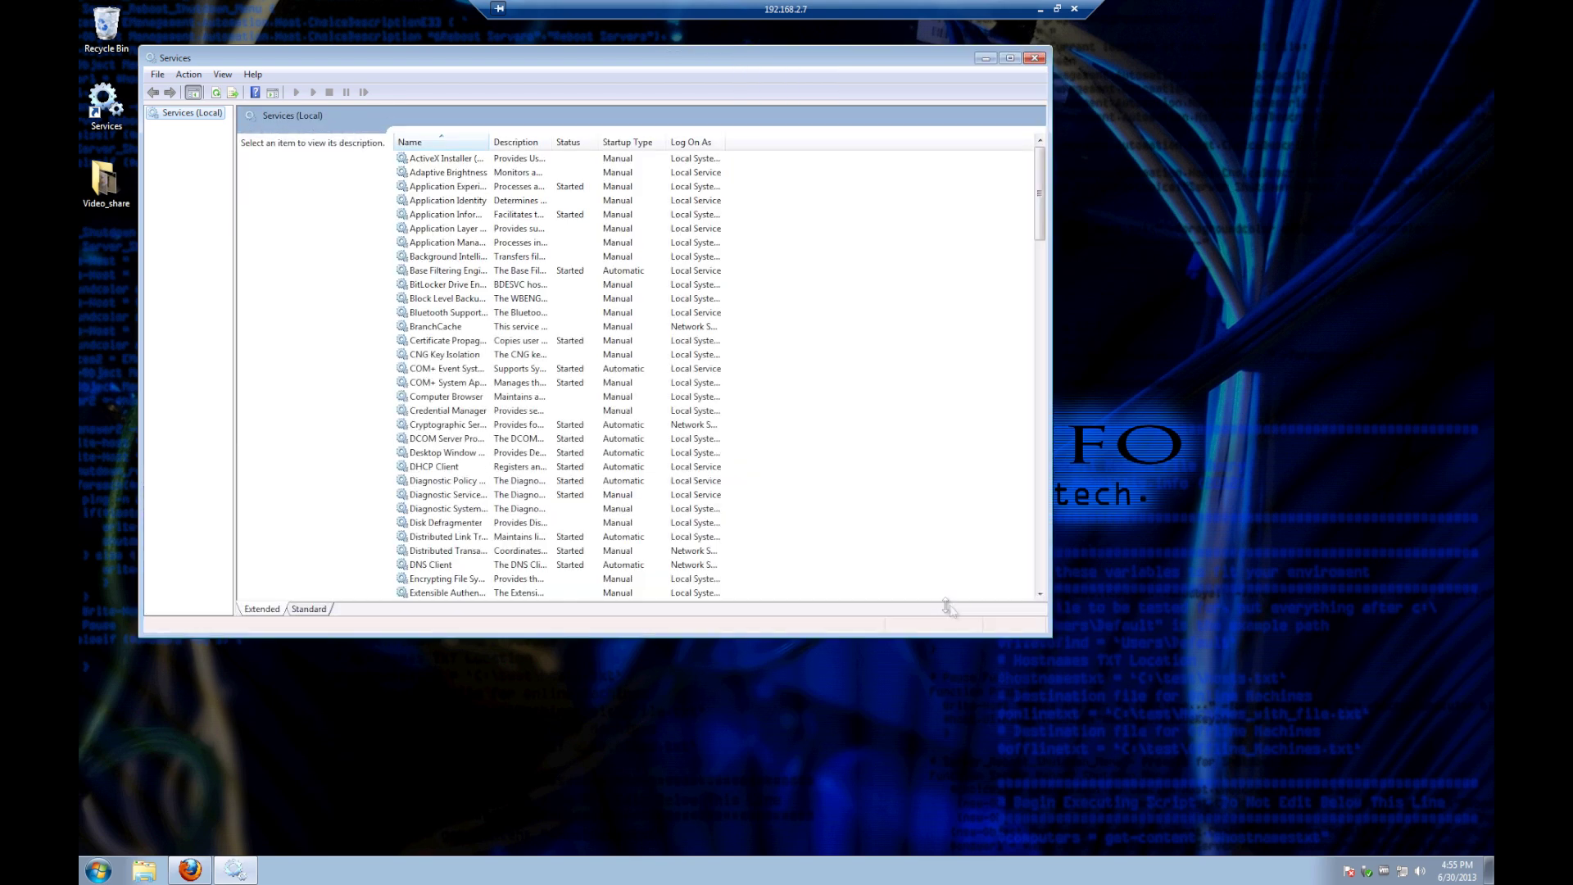
left_click_drag(1043, 219, 1022, 489)
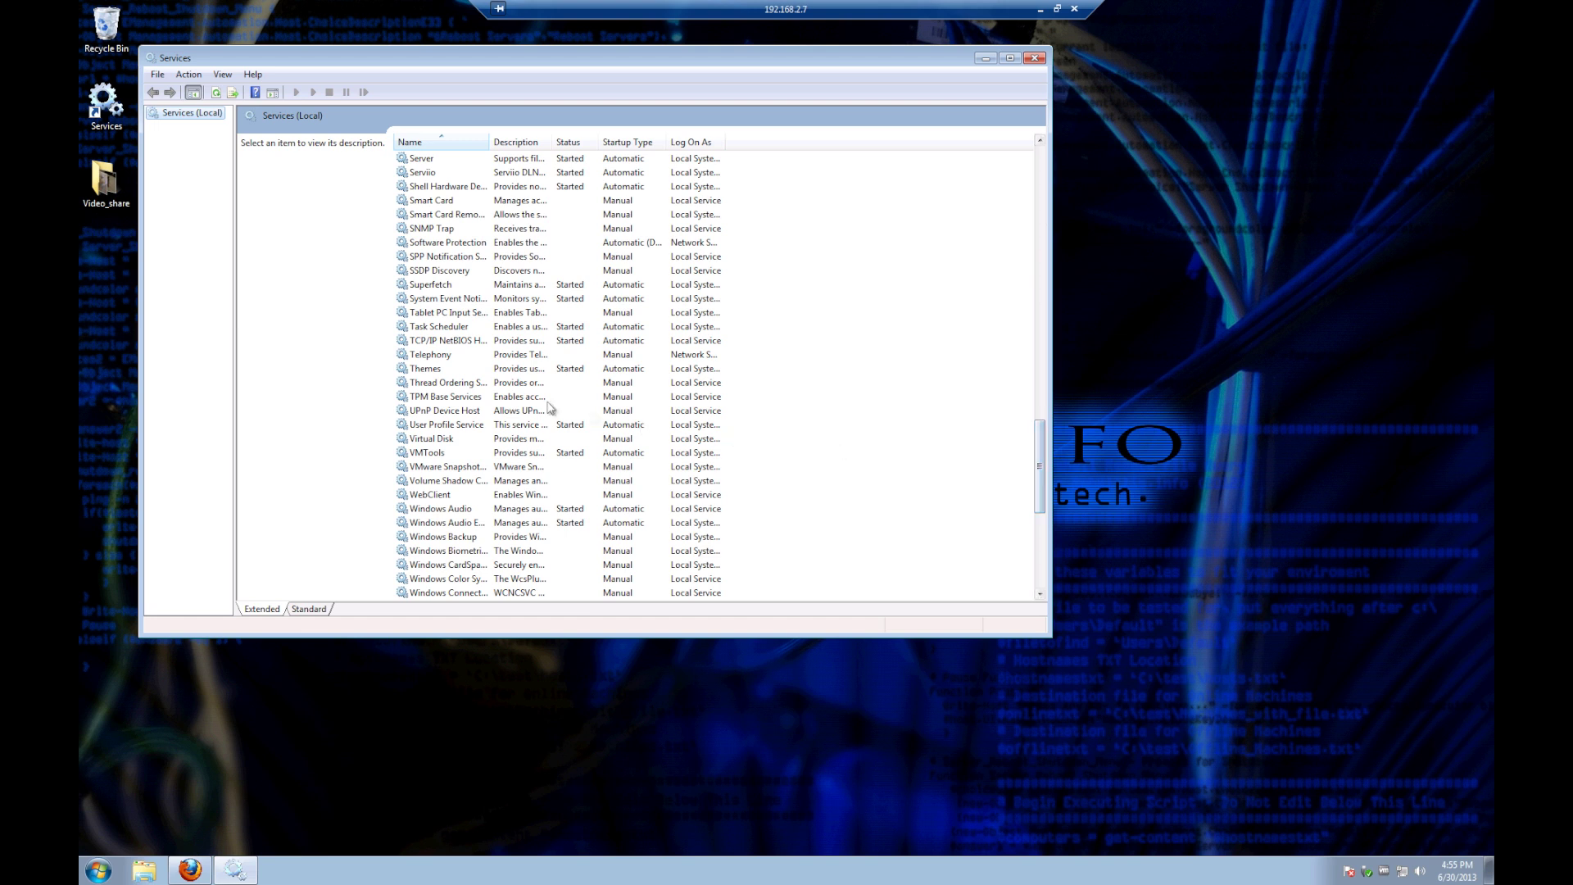
left_click(433, 174)
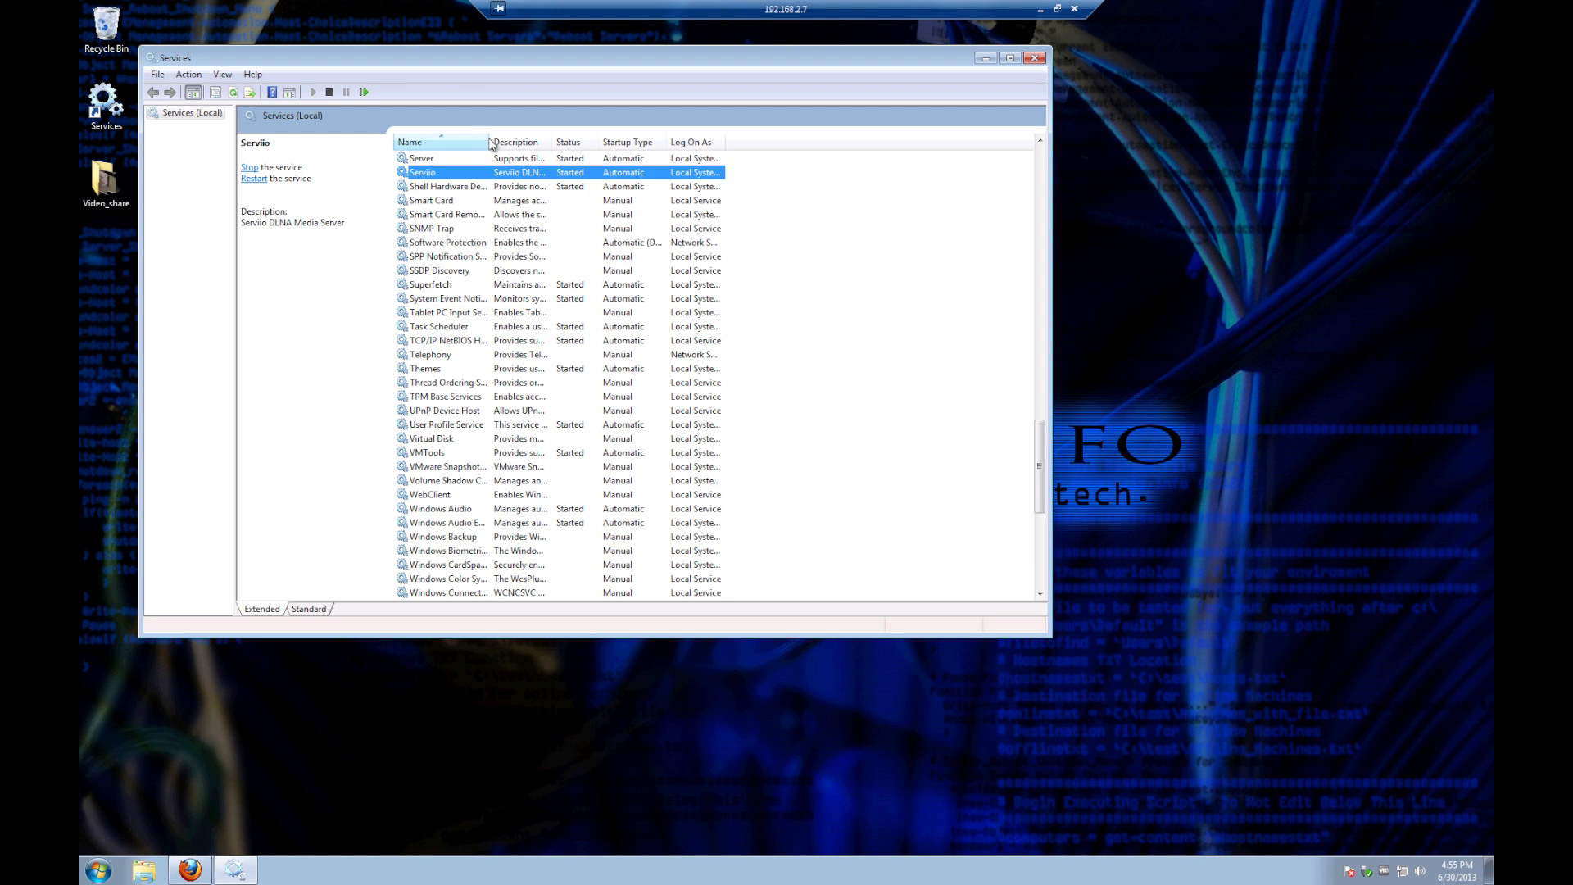
left_click_drag(489, 138, 641, 143)
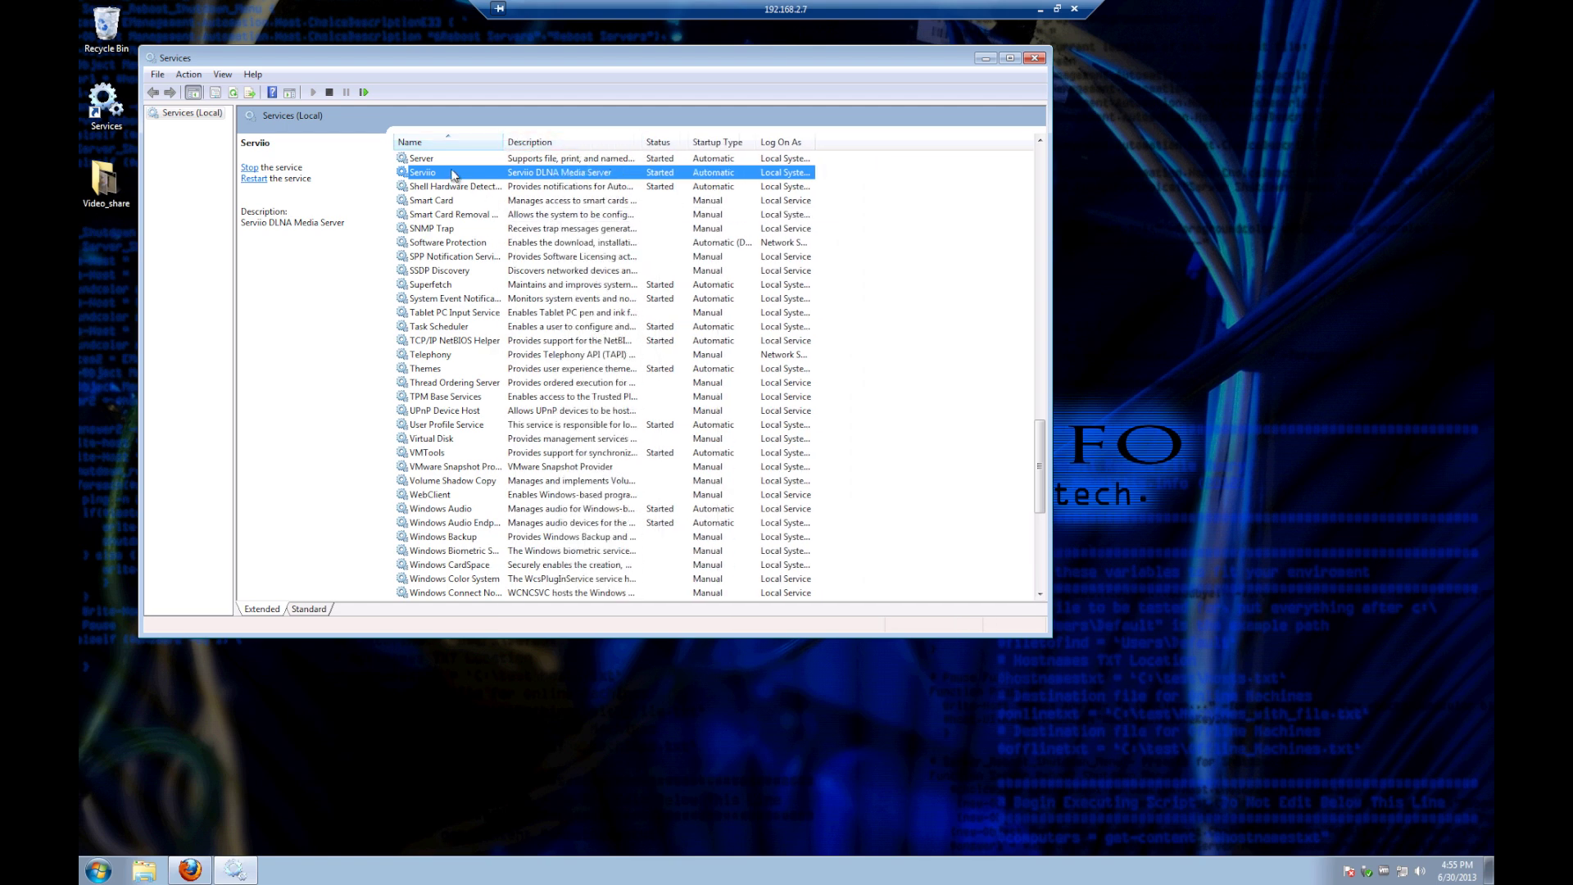
right_click(567, 174)
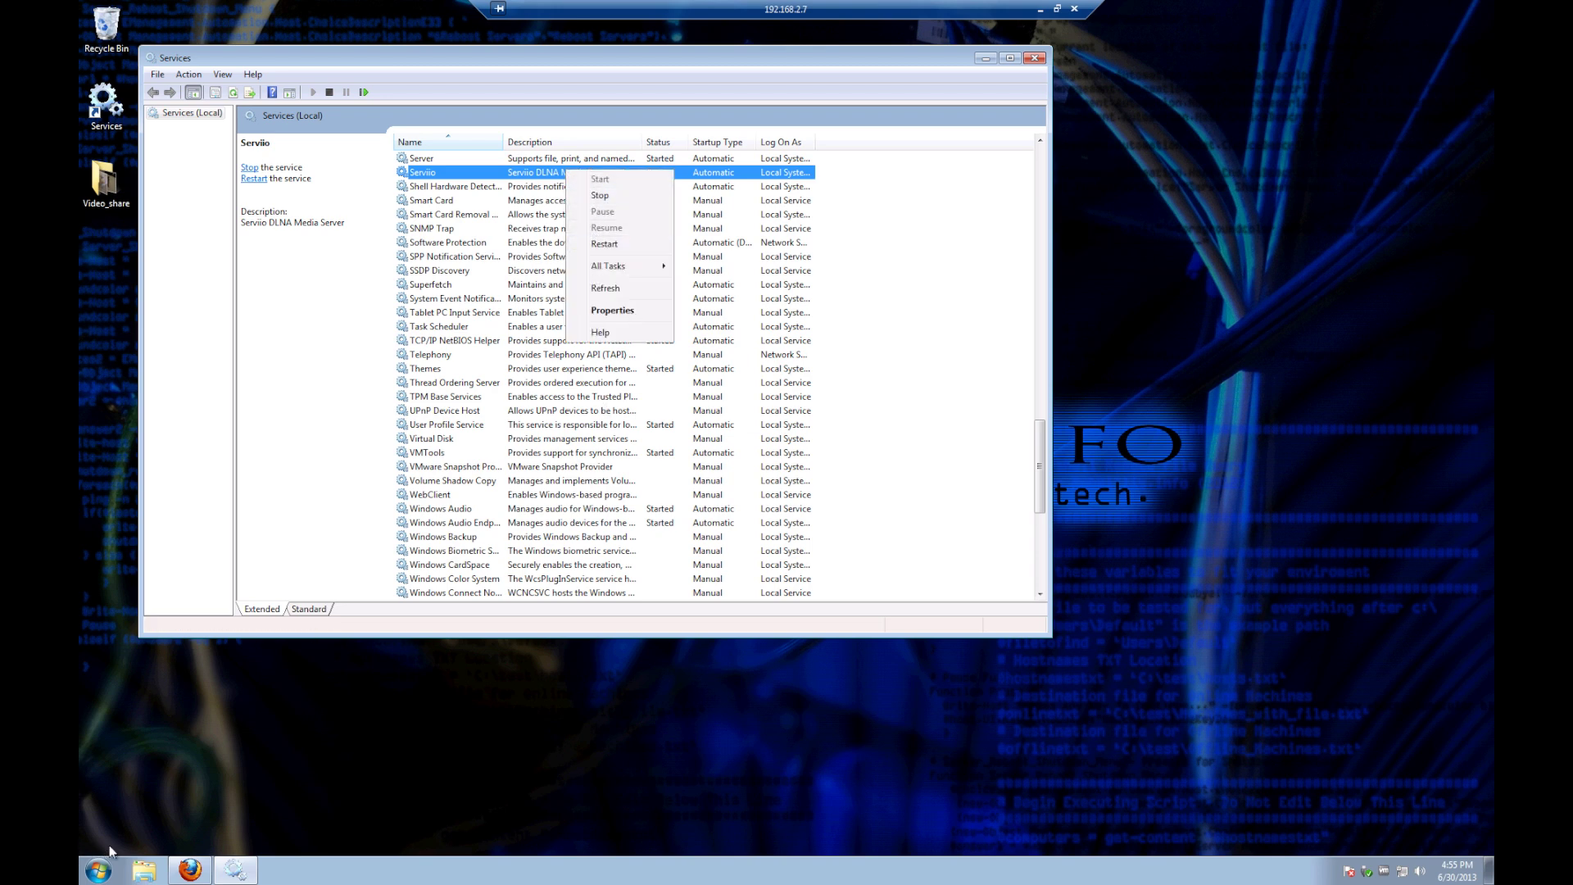
Create a desktop shortcut for Serviio Console from the installed Serviio program group.
left_click(99, 871)
left_click(122, 805)
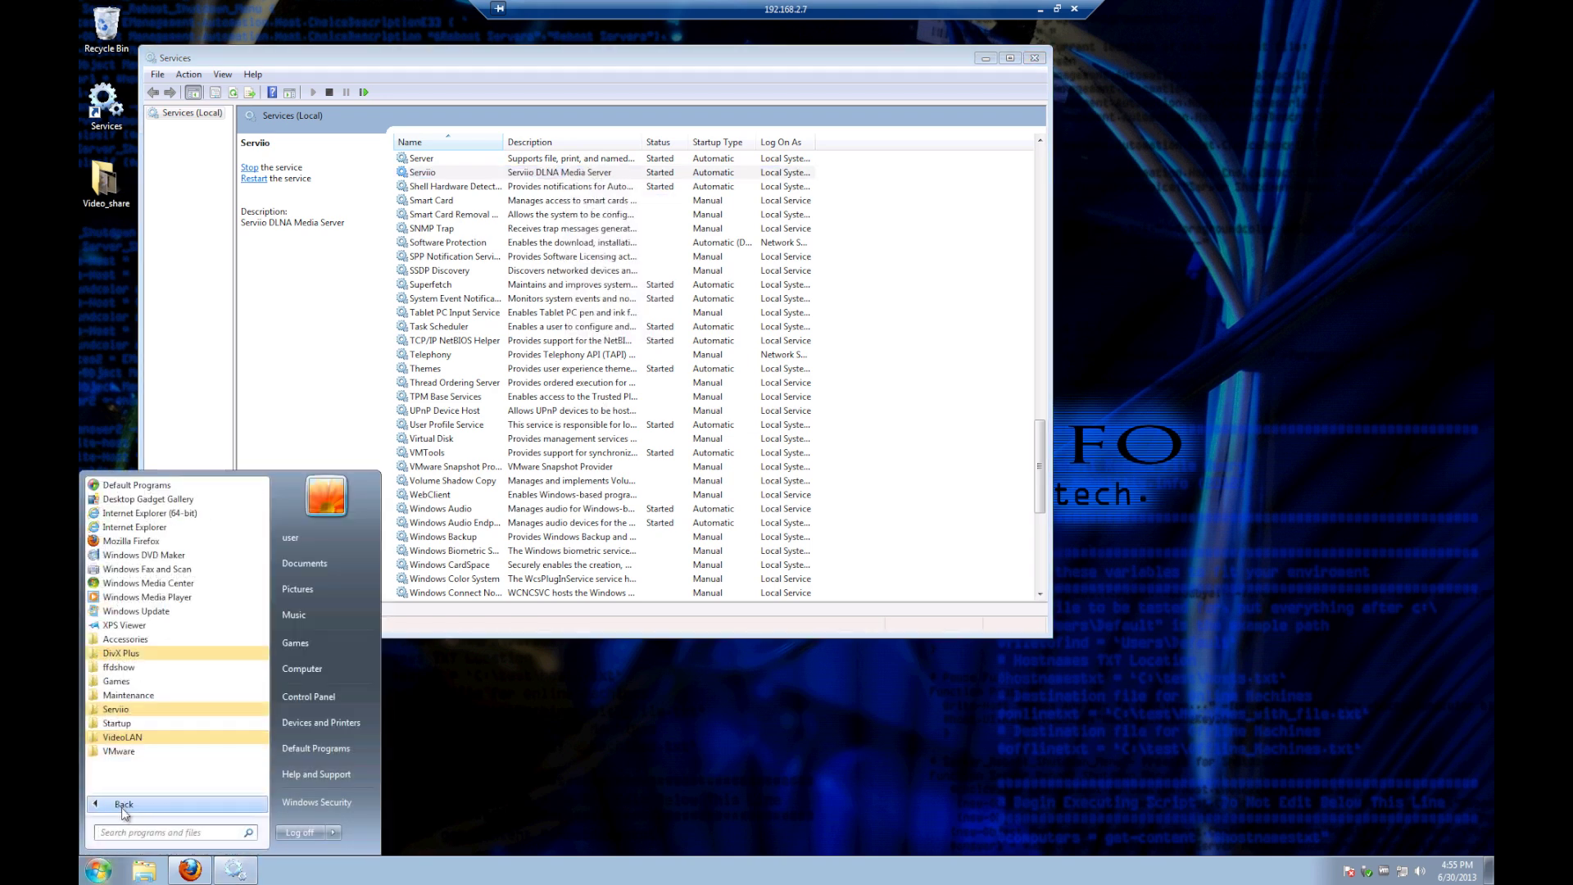
left_click(126, 709)
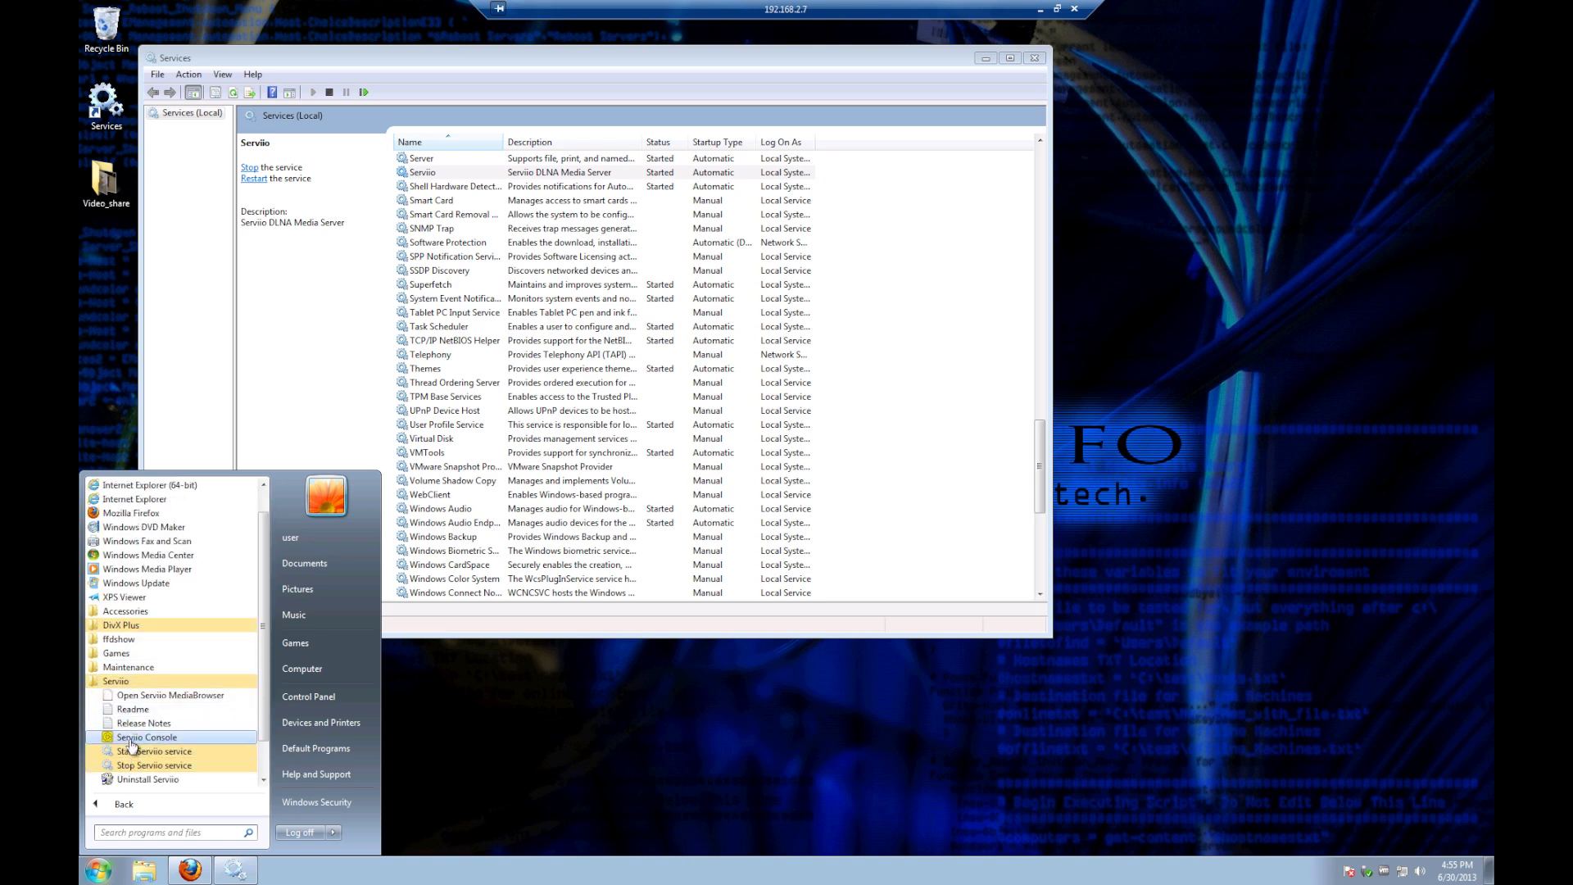
right_click(129, 737)
mouse_move(246, 632)
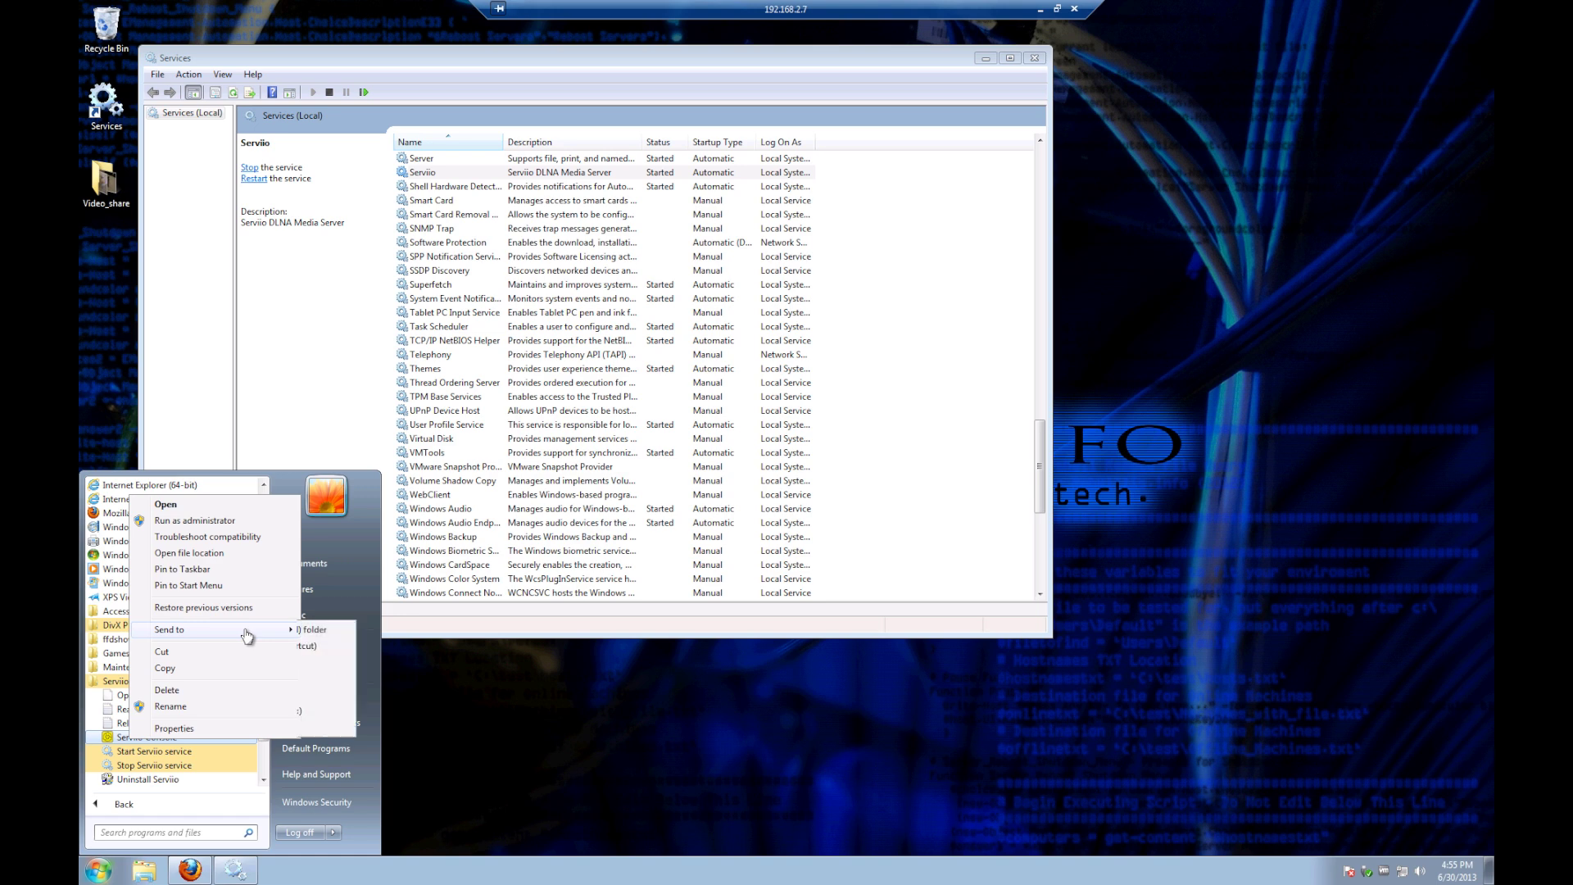
left_click(345, 646)
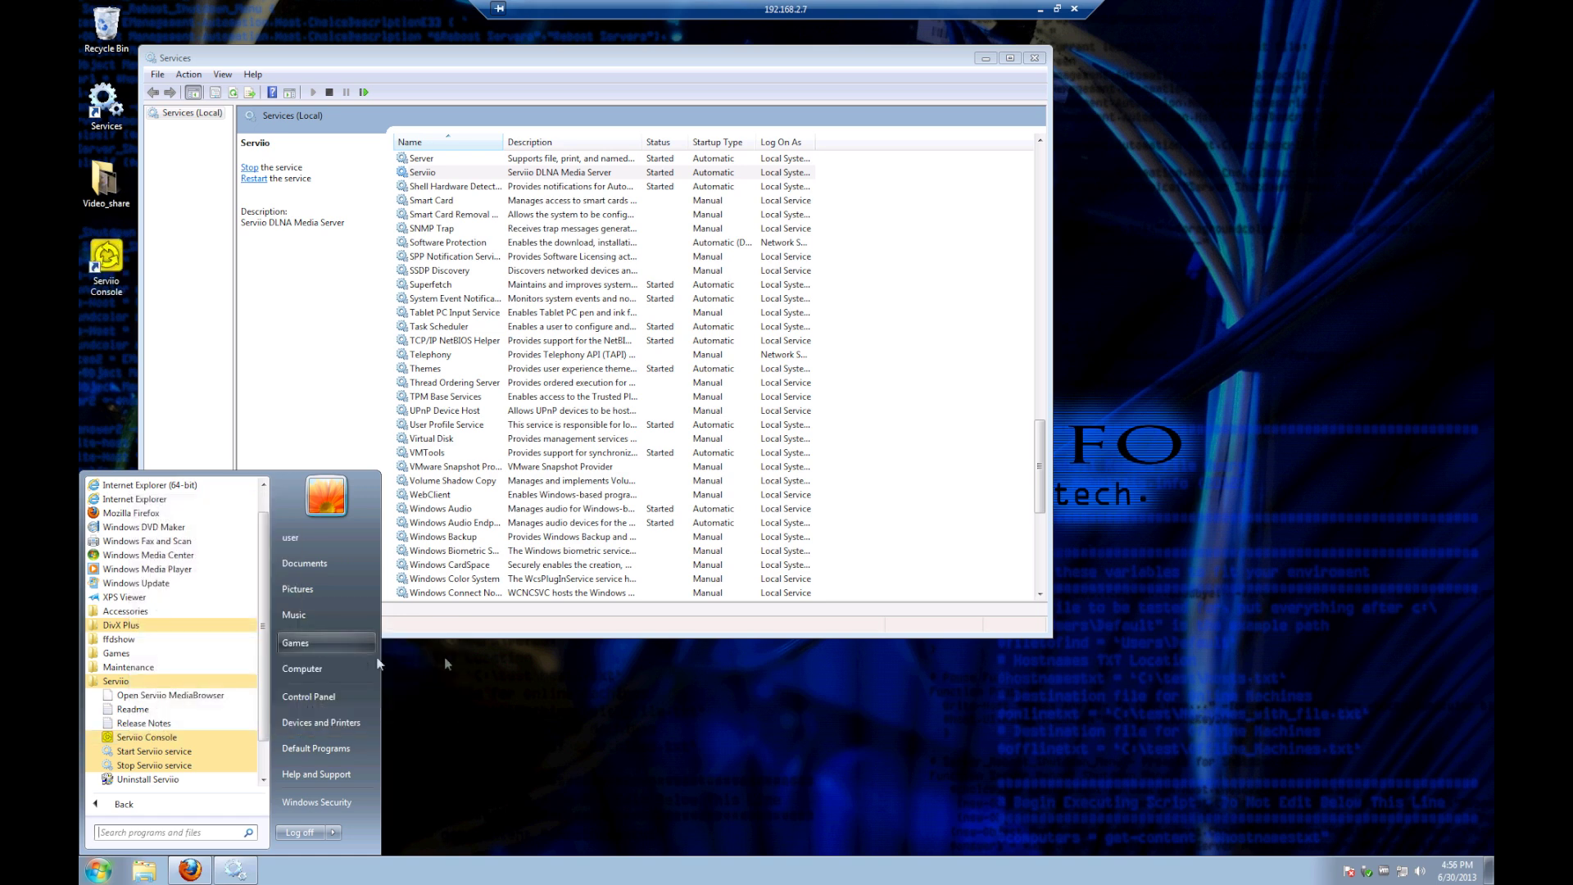
Close the Services window and launch Serviio Console from its desktop shortcut.
left_click(1034, 58)
left_click(1034, 58)
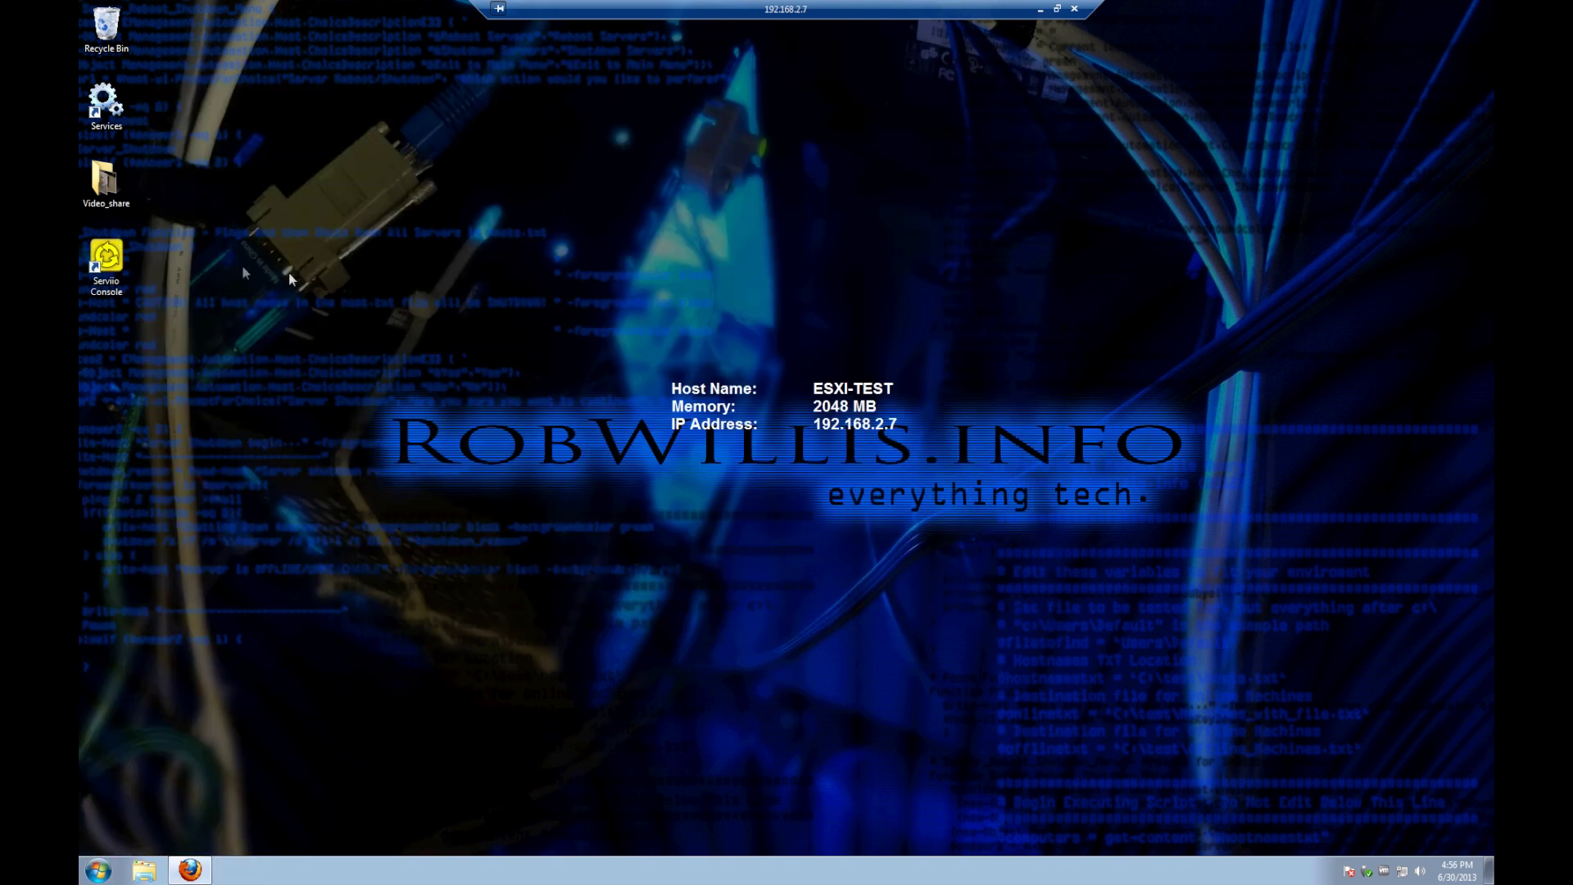
double_click(122, 260)
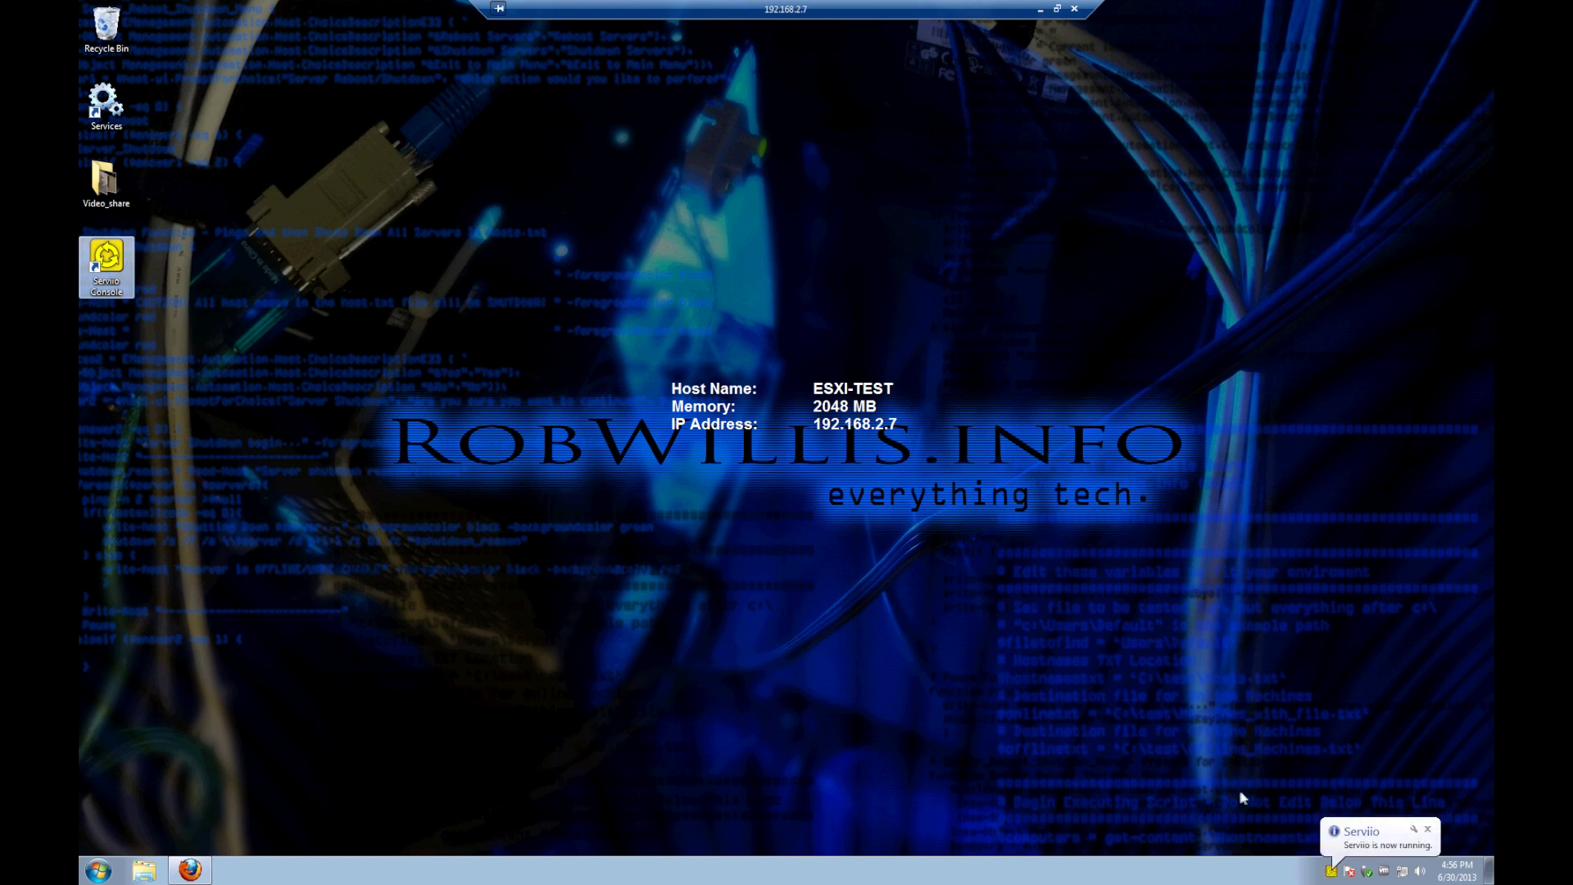
Open Serviio Console from its tray icon, review the tray options, and move and enlarge the console window.
right_click(1329, 875)
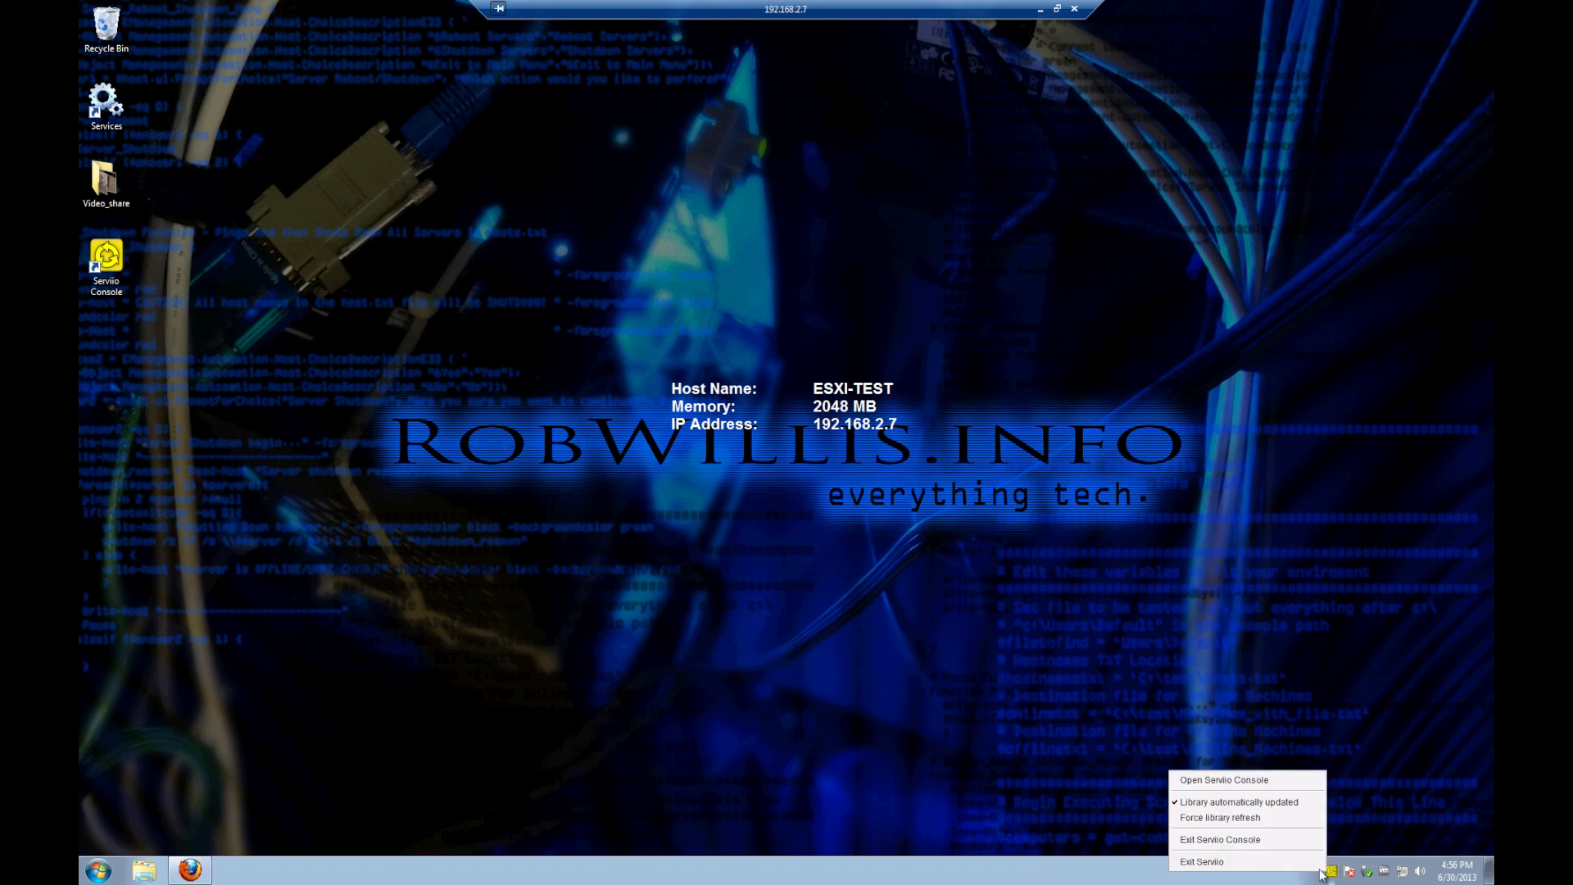
left_click(1245, 780)
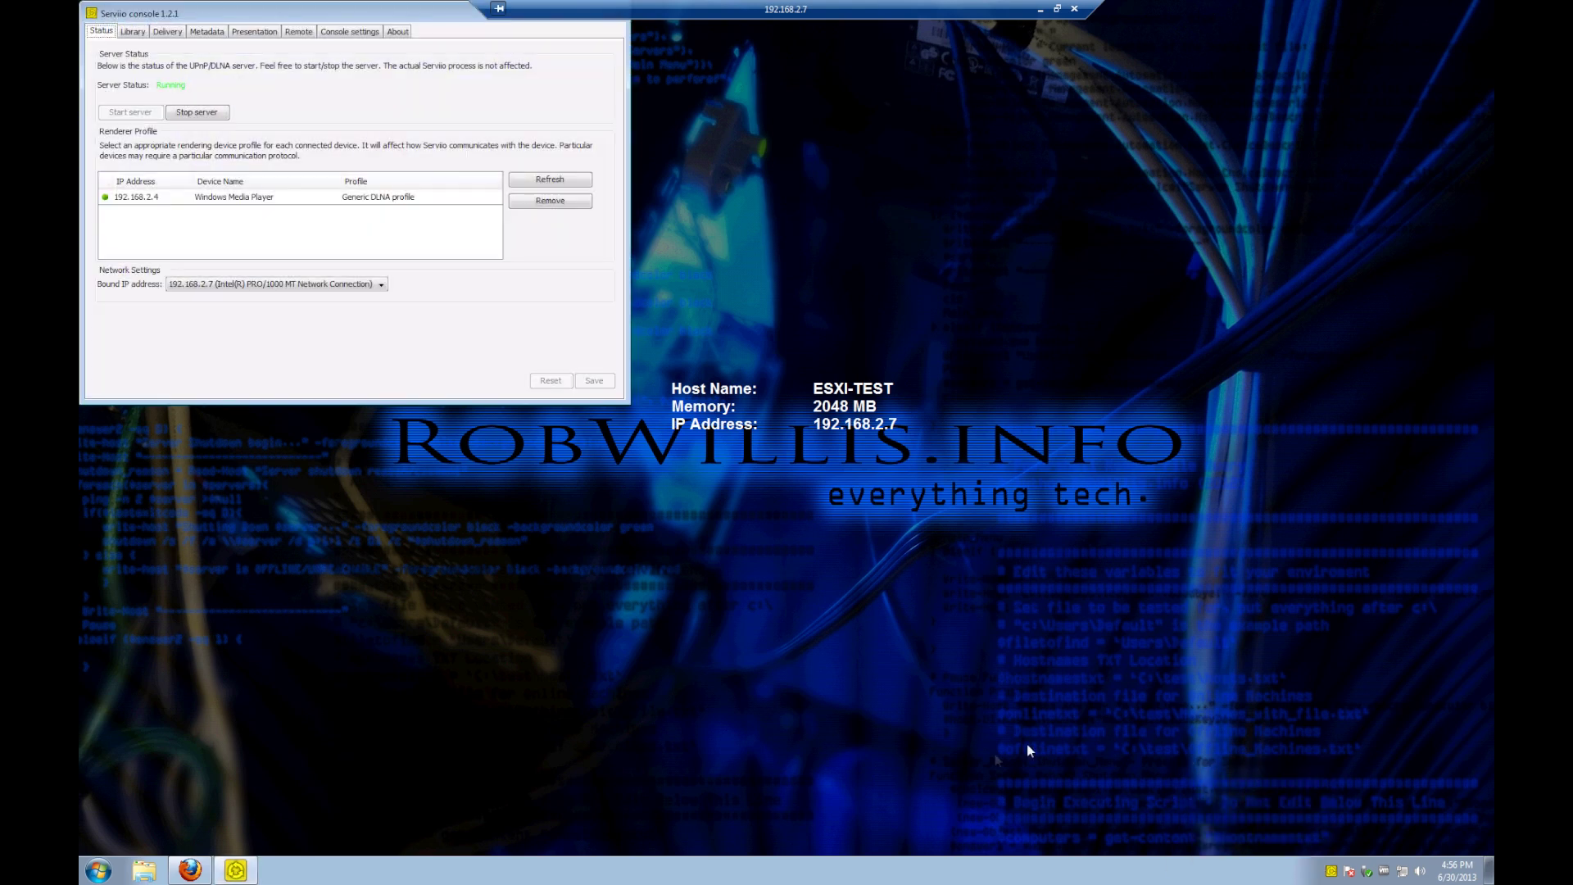
right_click(1330, 872)
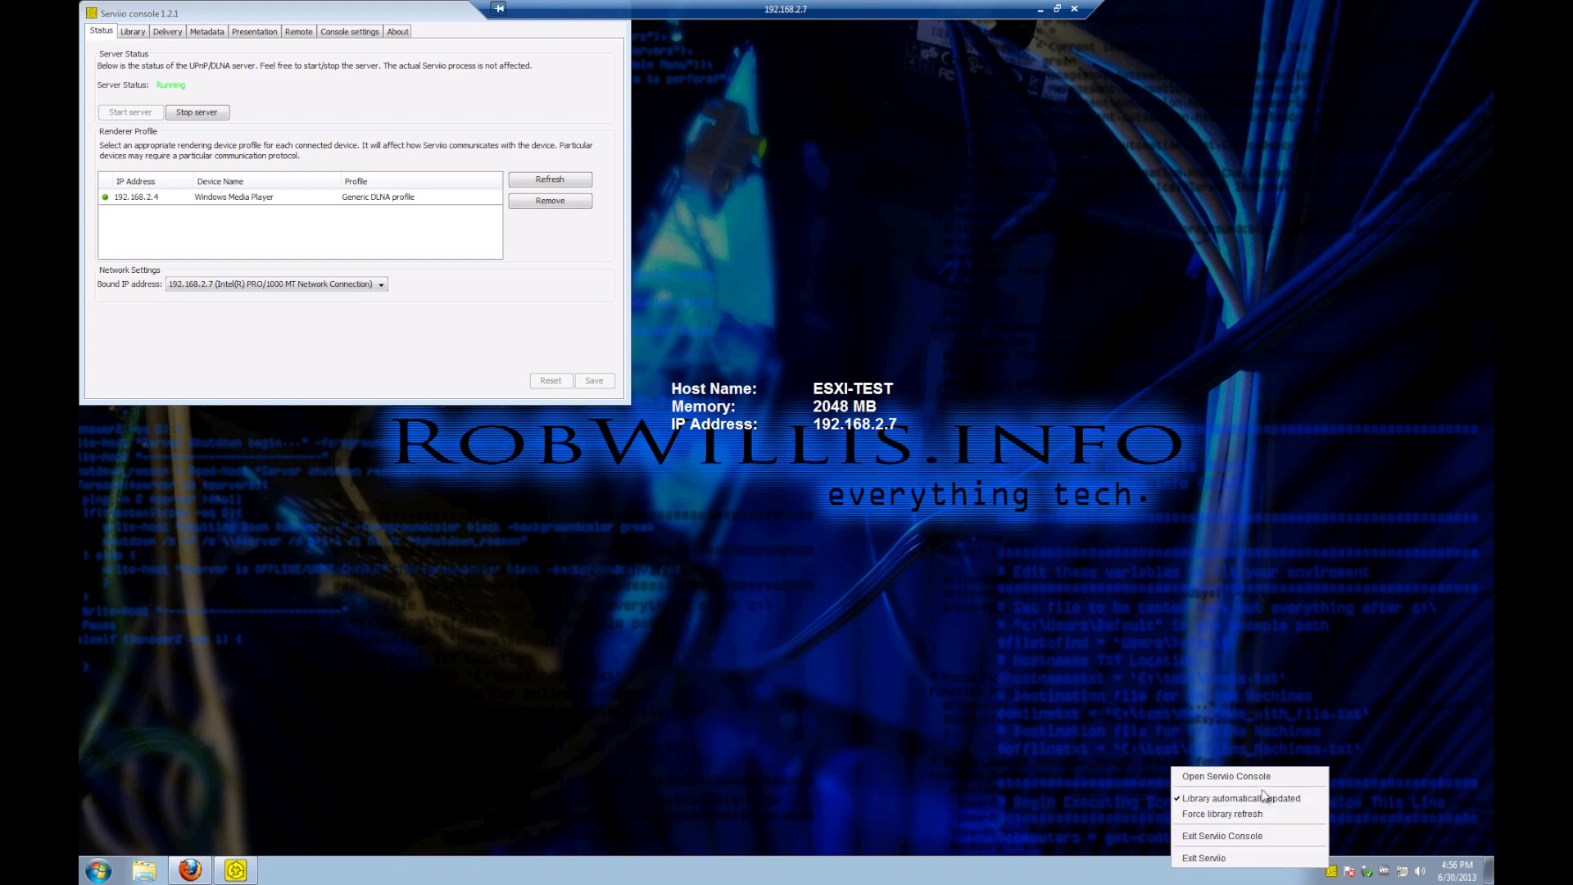
left_click_drag(269, 10, 522, 163)
left_click_drag(878, 554, 1164, 764)
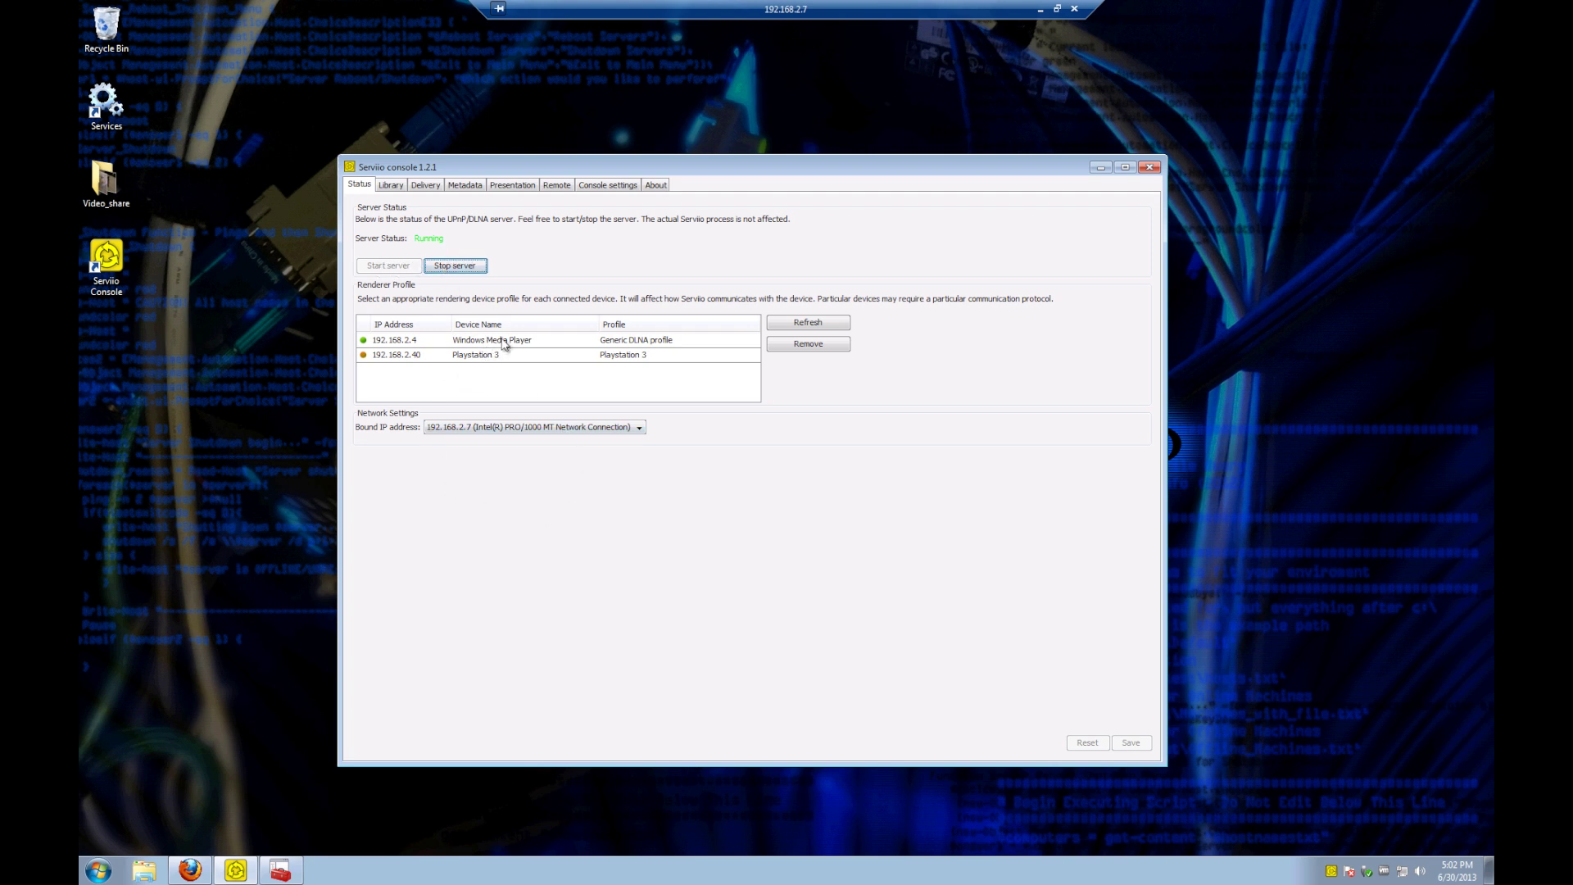
Examine the server status, the detected renderer devices and the available bound IP addresses.
left_click(612, 427)
left_click(611, 429)
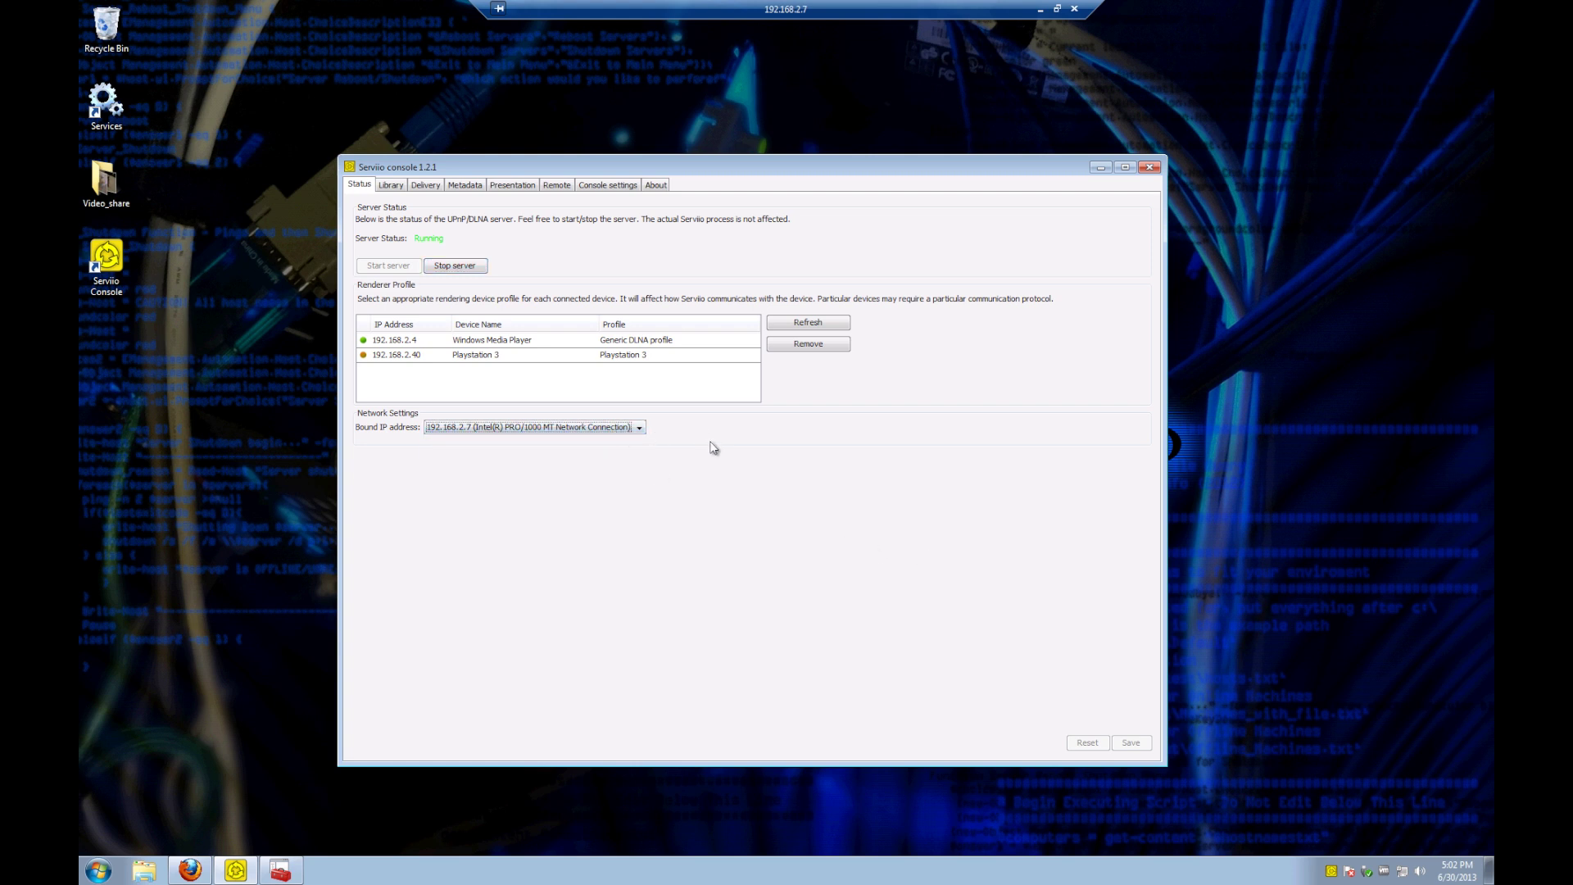
Examine the library's shared folders and browse for the Video_share desktop folder as a local source, without adding it.
left_click(392, 185)
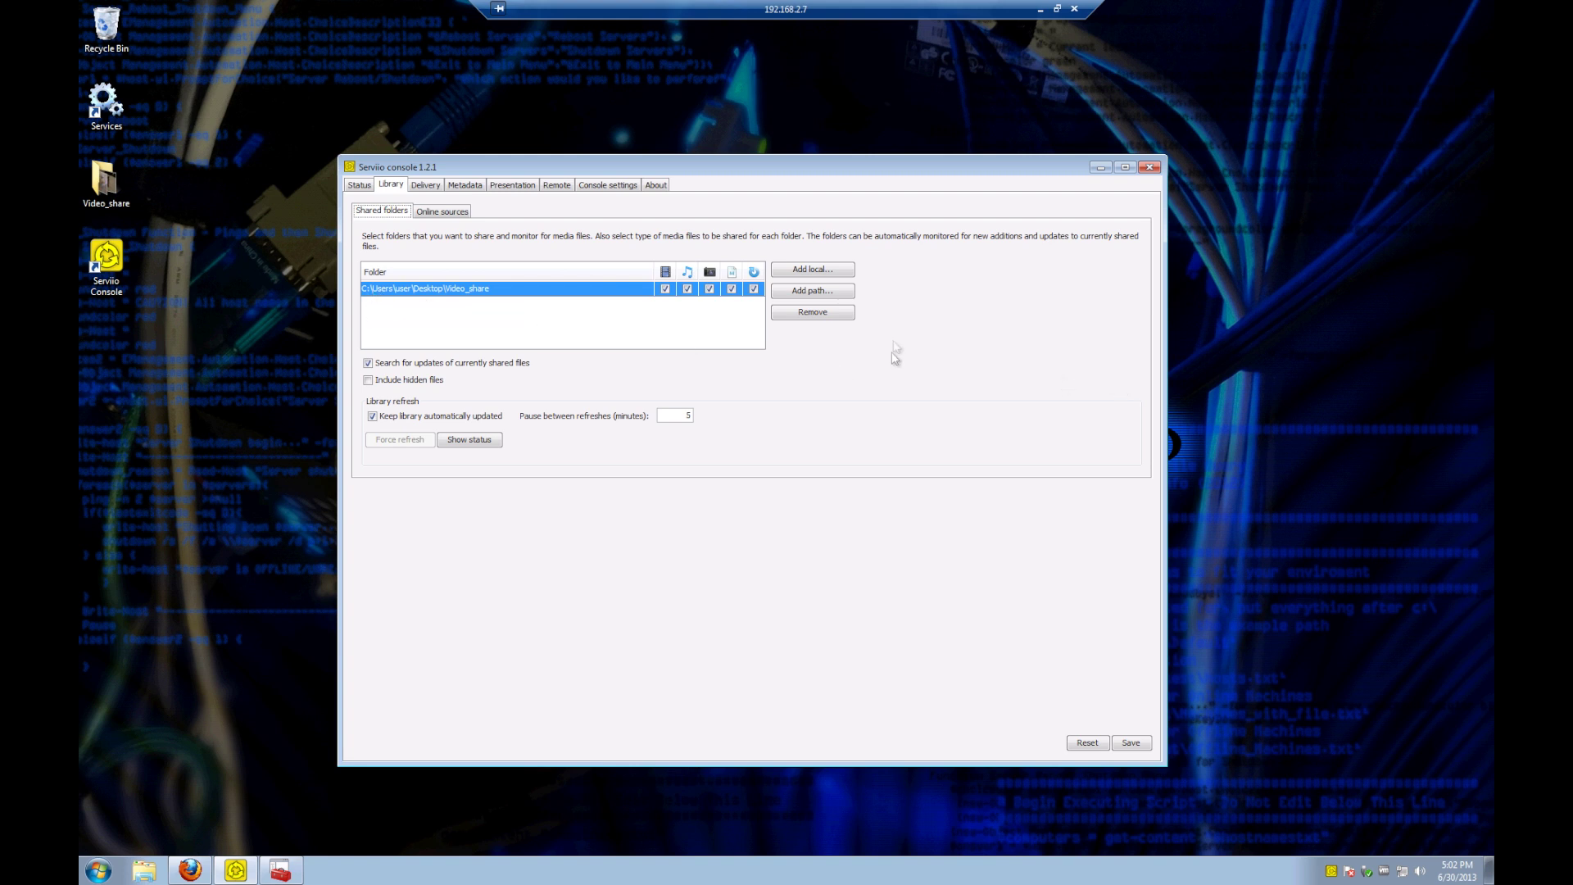
left_click(813, 271)
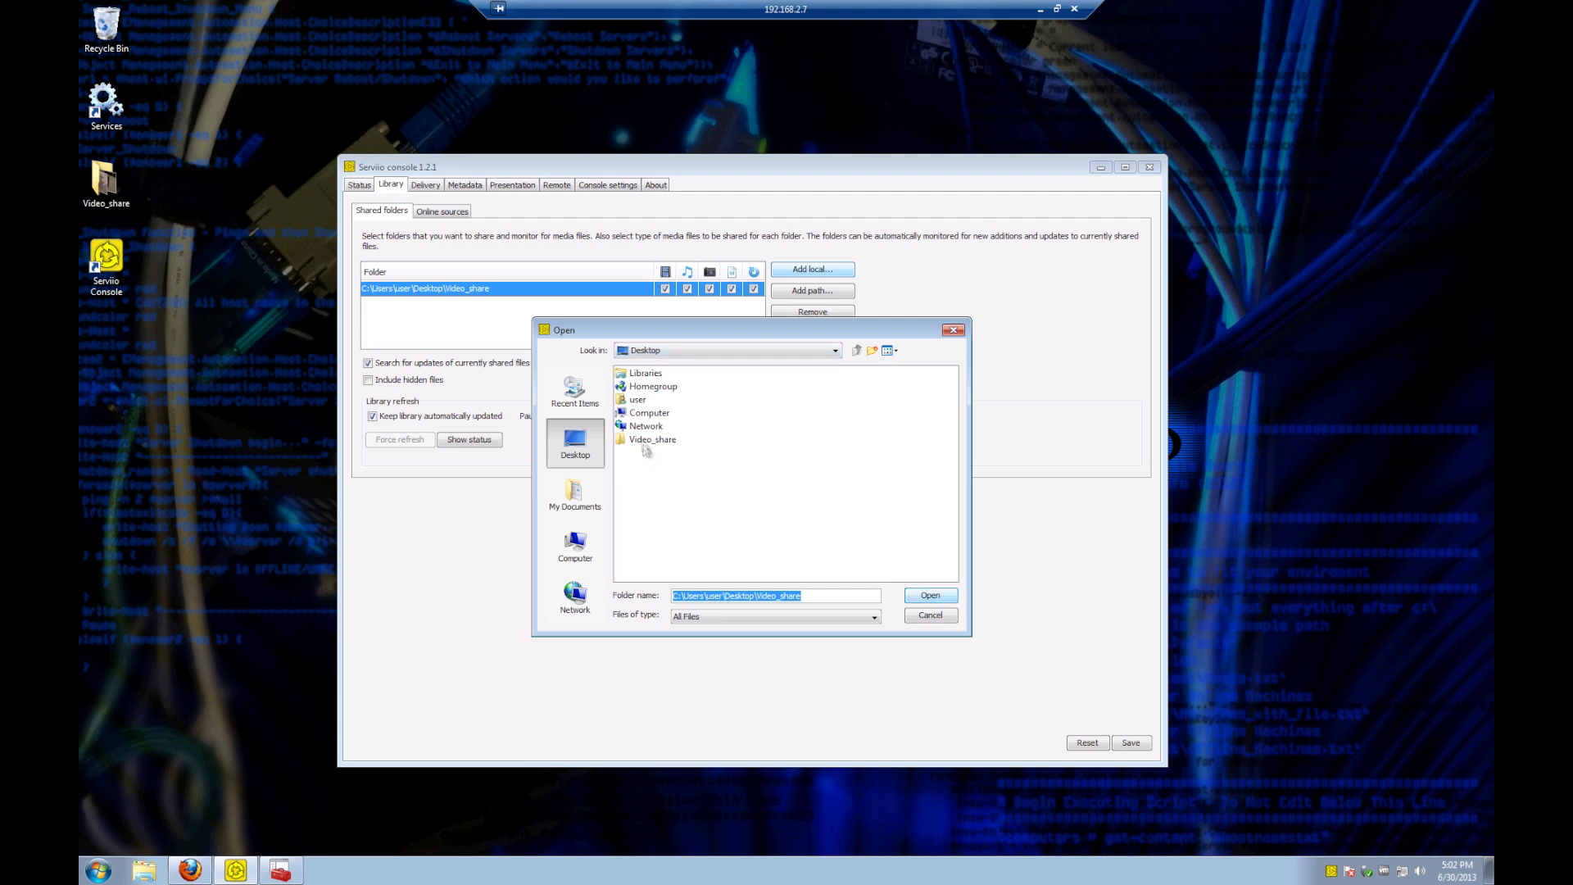
left_click(649, 440)
left_click(930, 615)
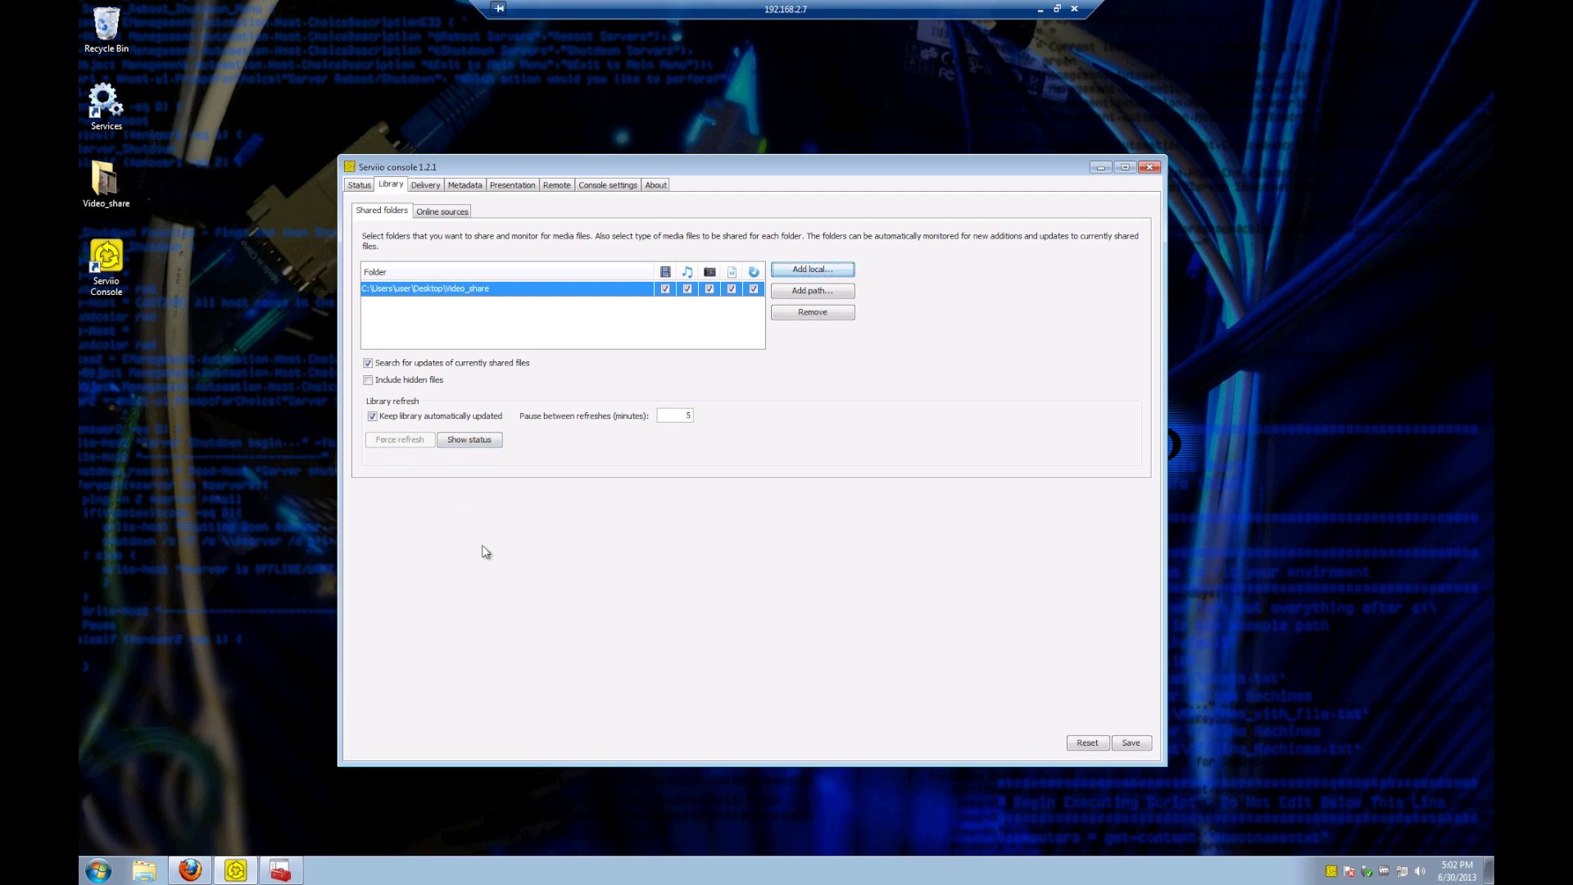
Examine the transcoding and video metadata settings, and the visibility of browsing categories, including the Video Folders category.
left_click(425, 185)
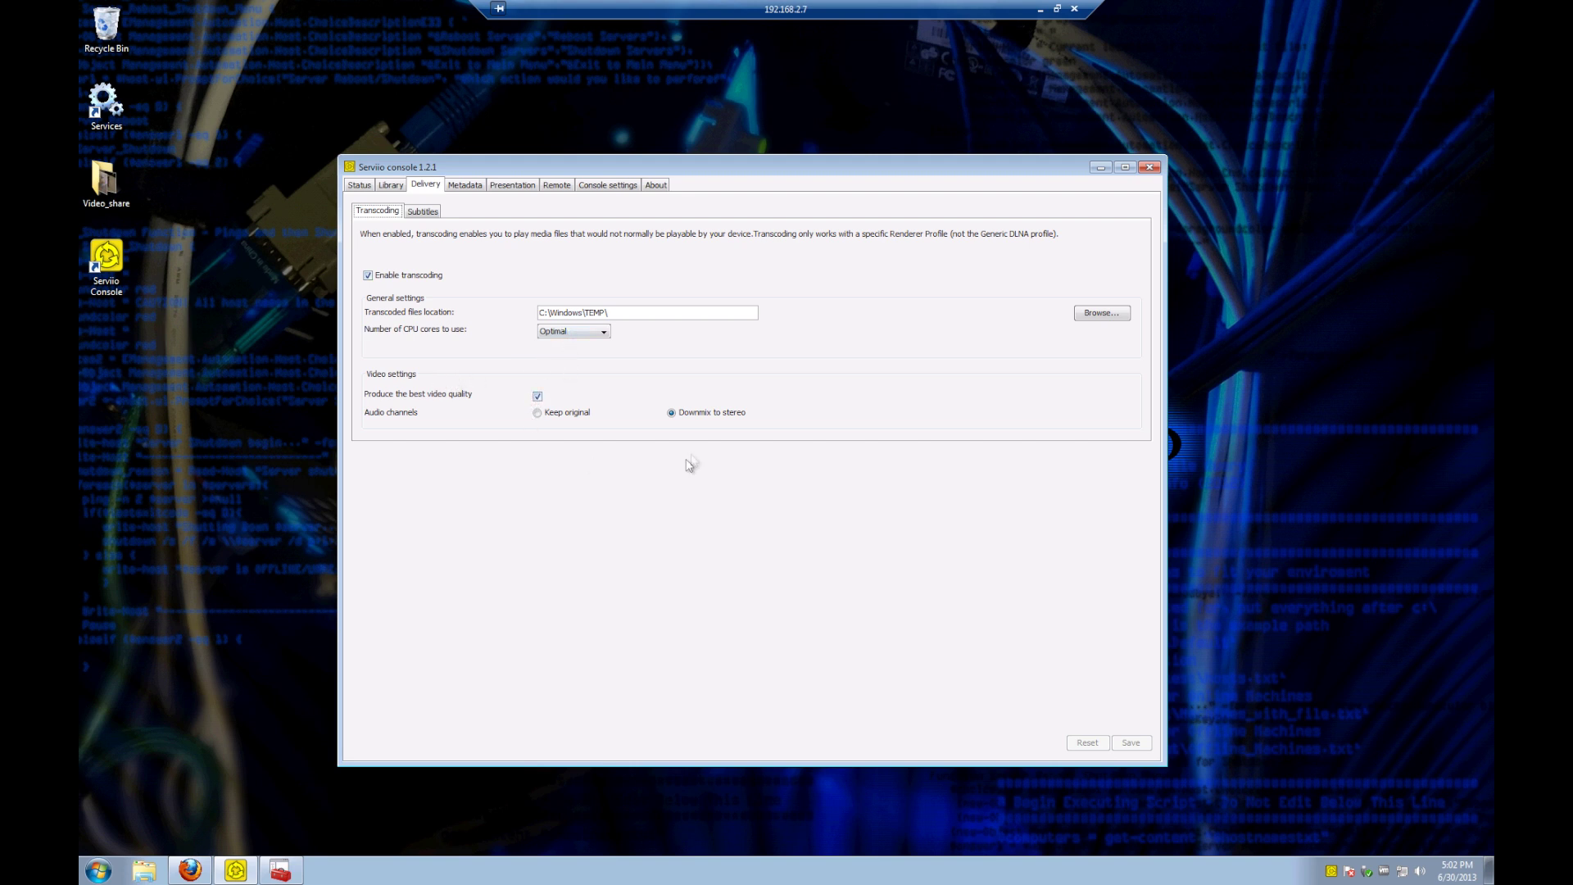
left_click(464, 185)
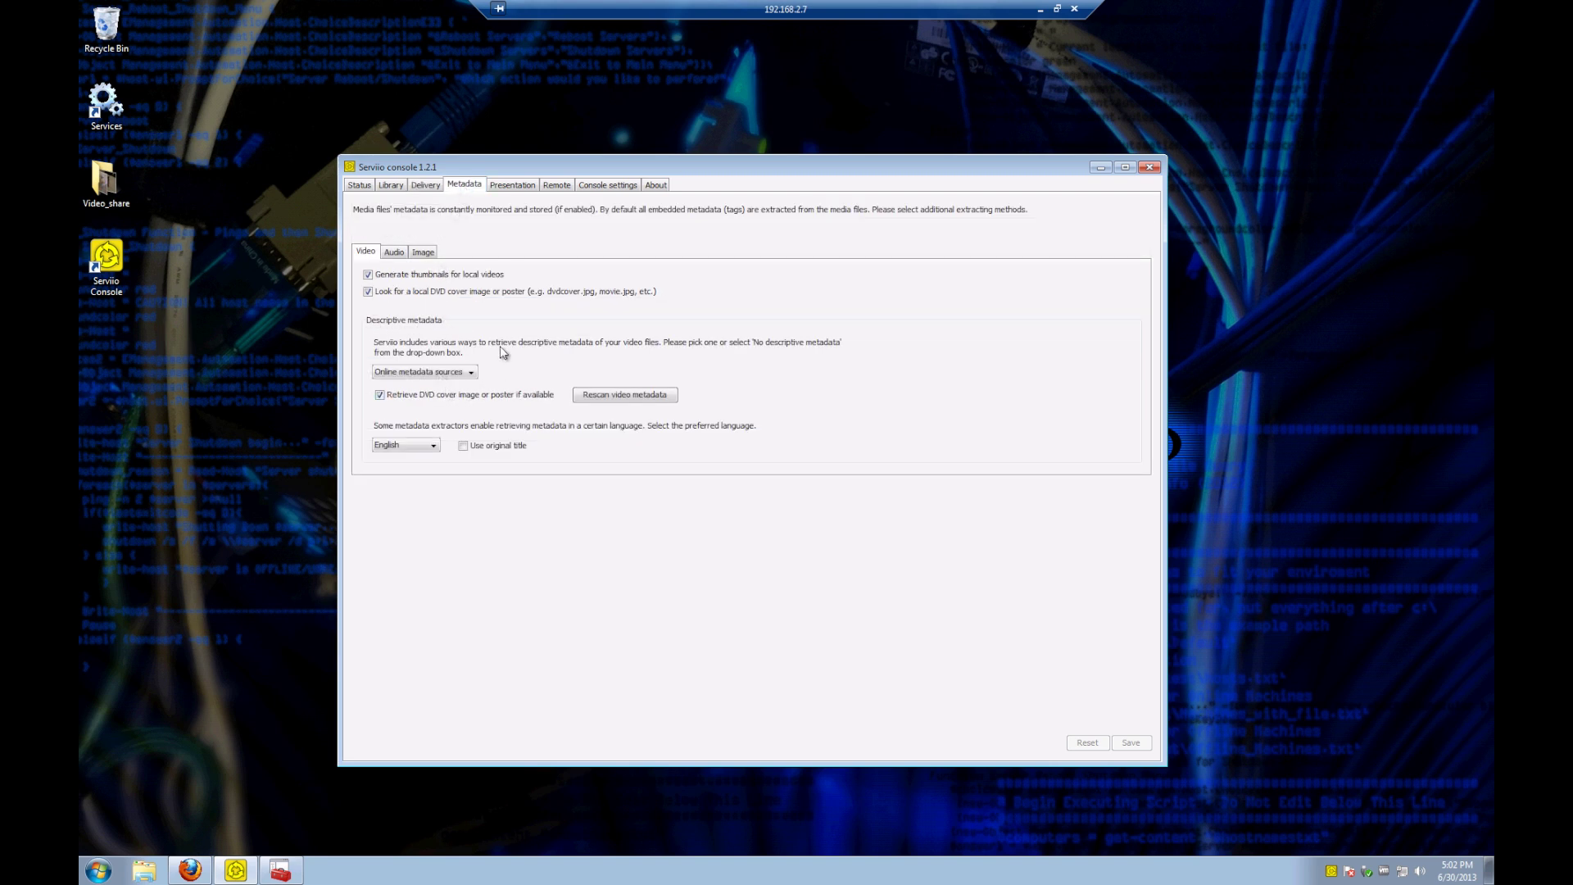
left_click(519, 187)
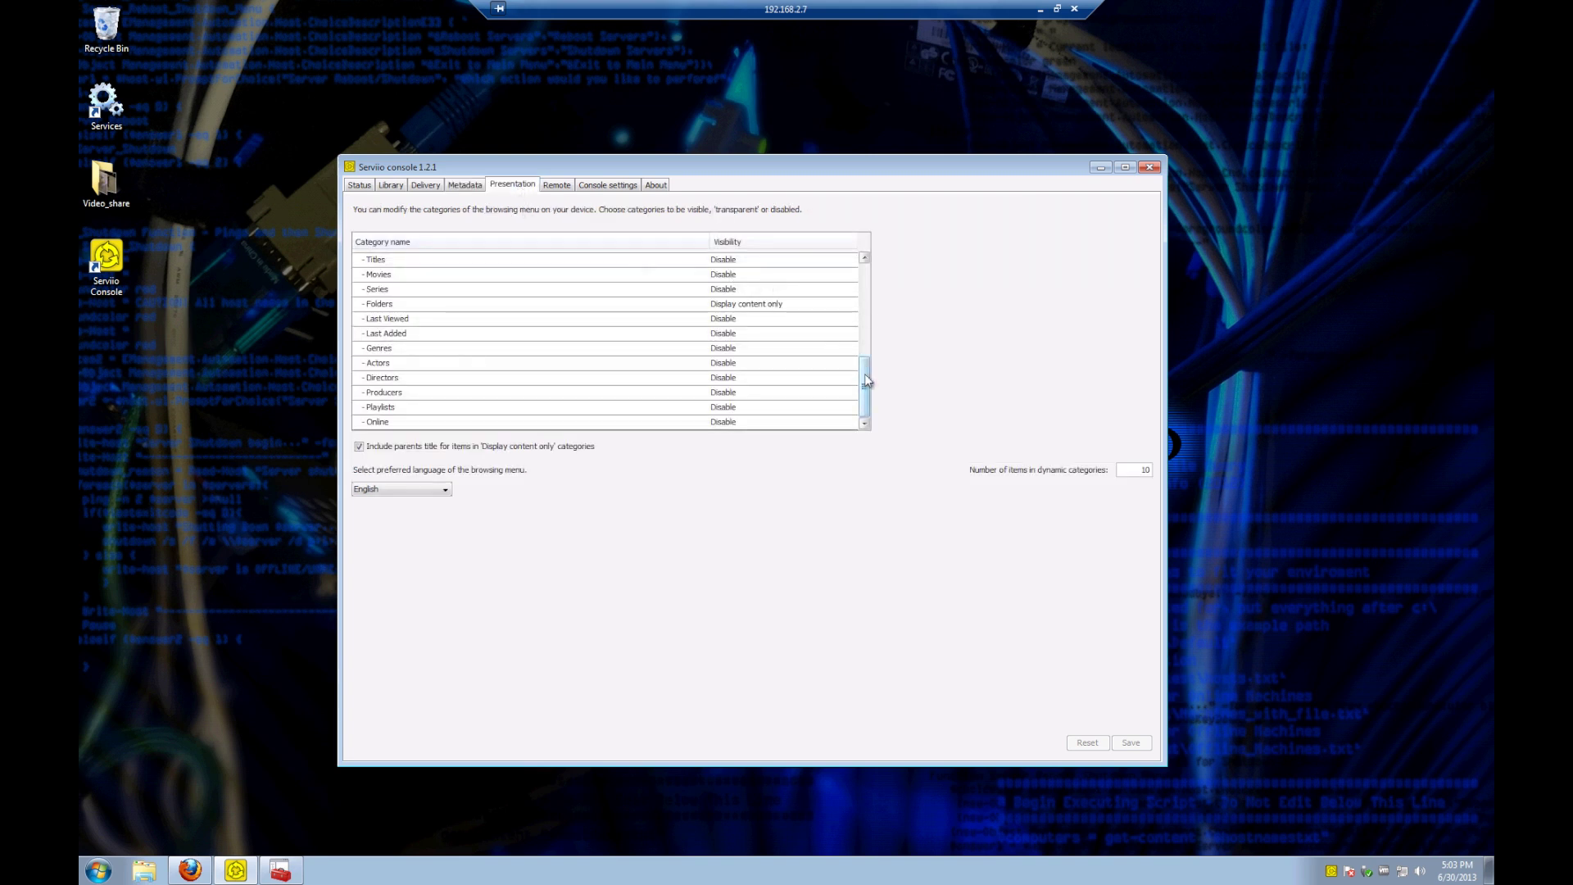
left_click_drag(866, 379, 871, 340)
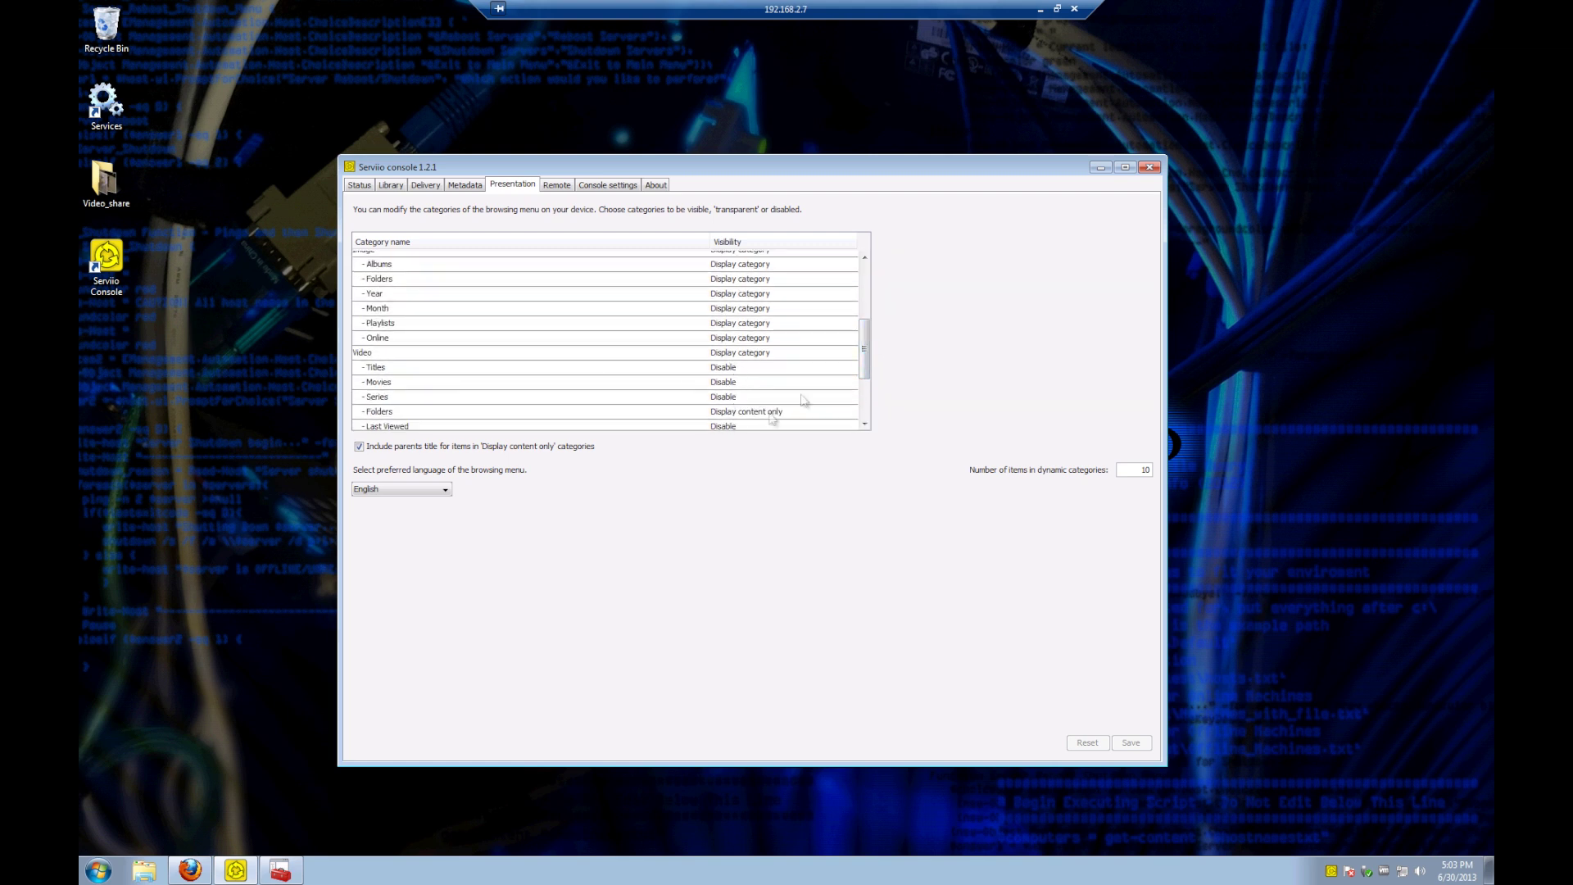
left_click_drag(865, 360, 866, 398)
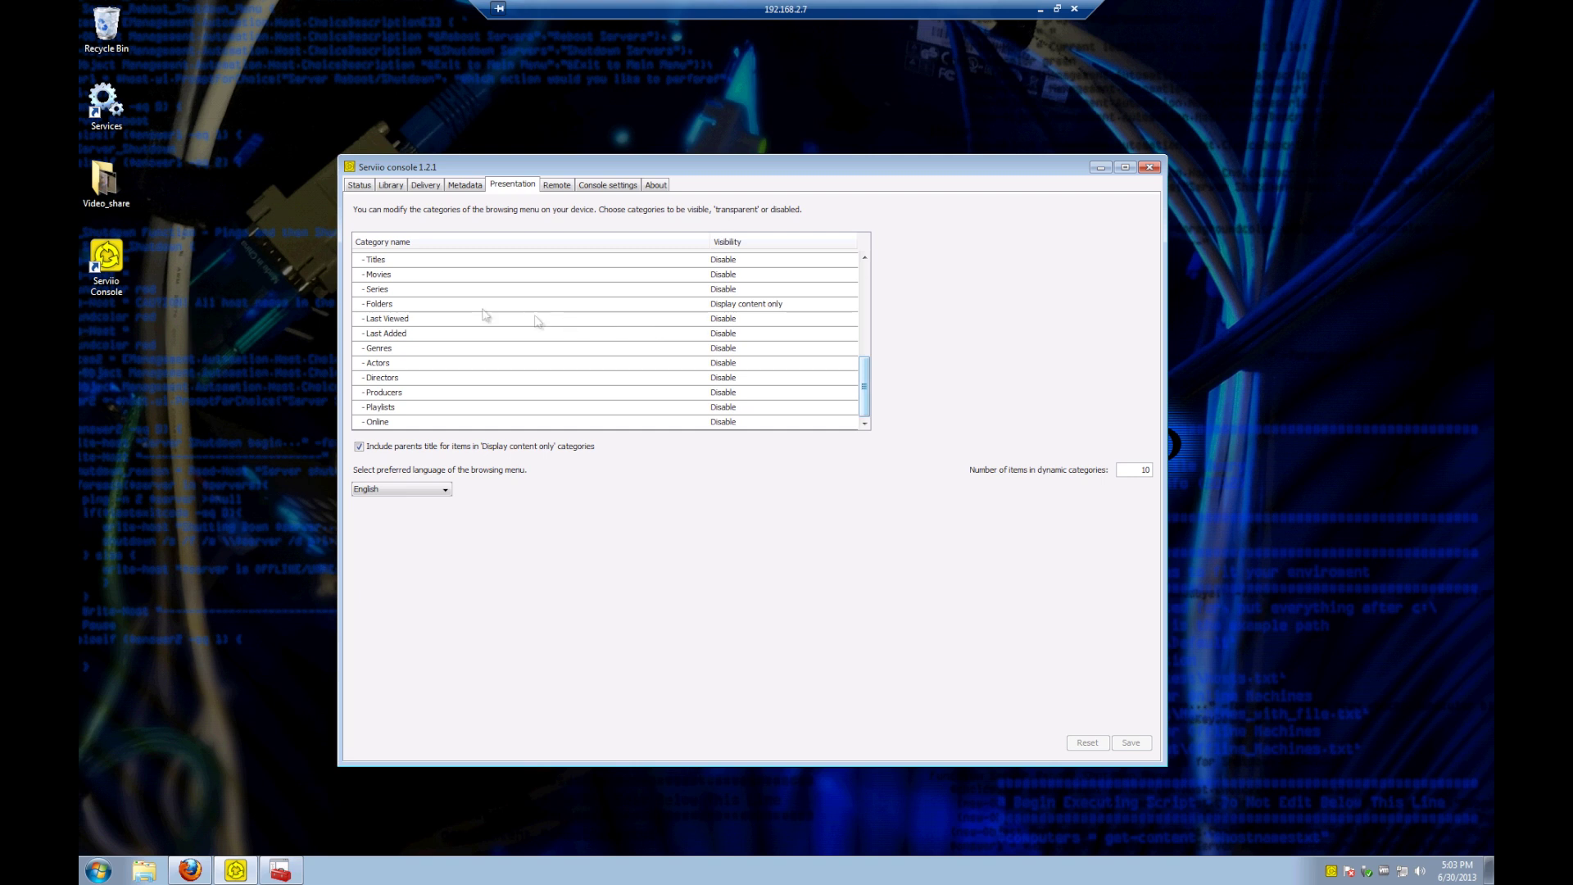
left_click(374, 306)
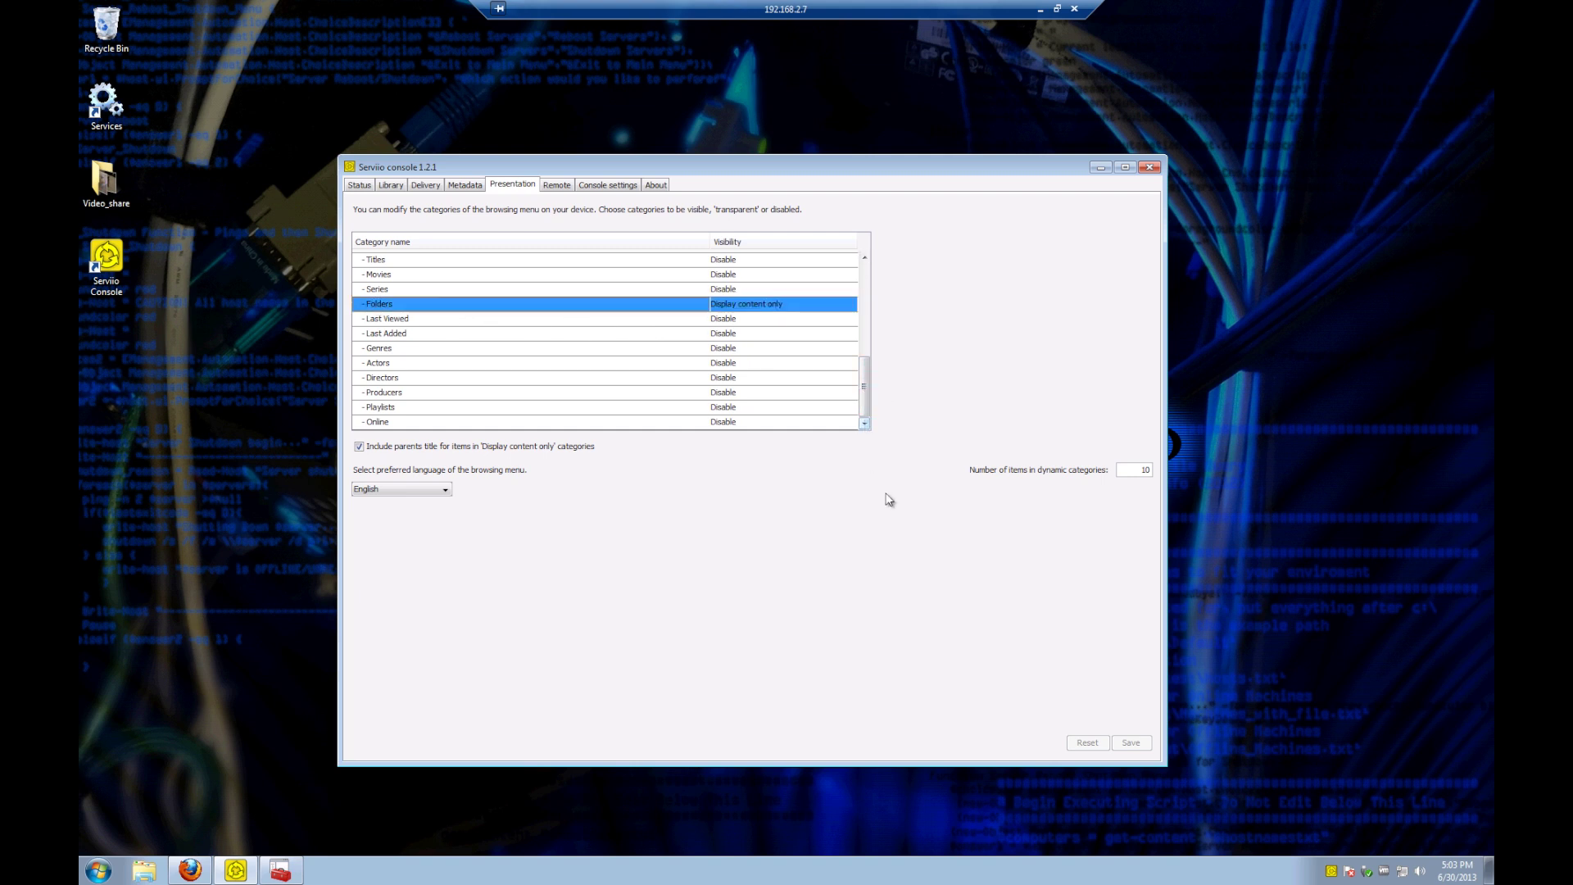
Examine the remote access settings, the console language and update options, and the Serviio version and license information.
left_click(557, 185)
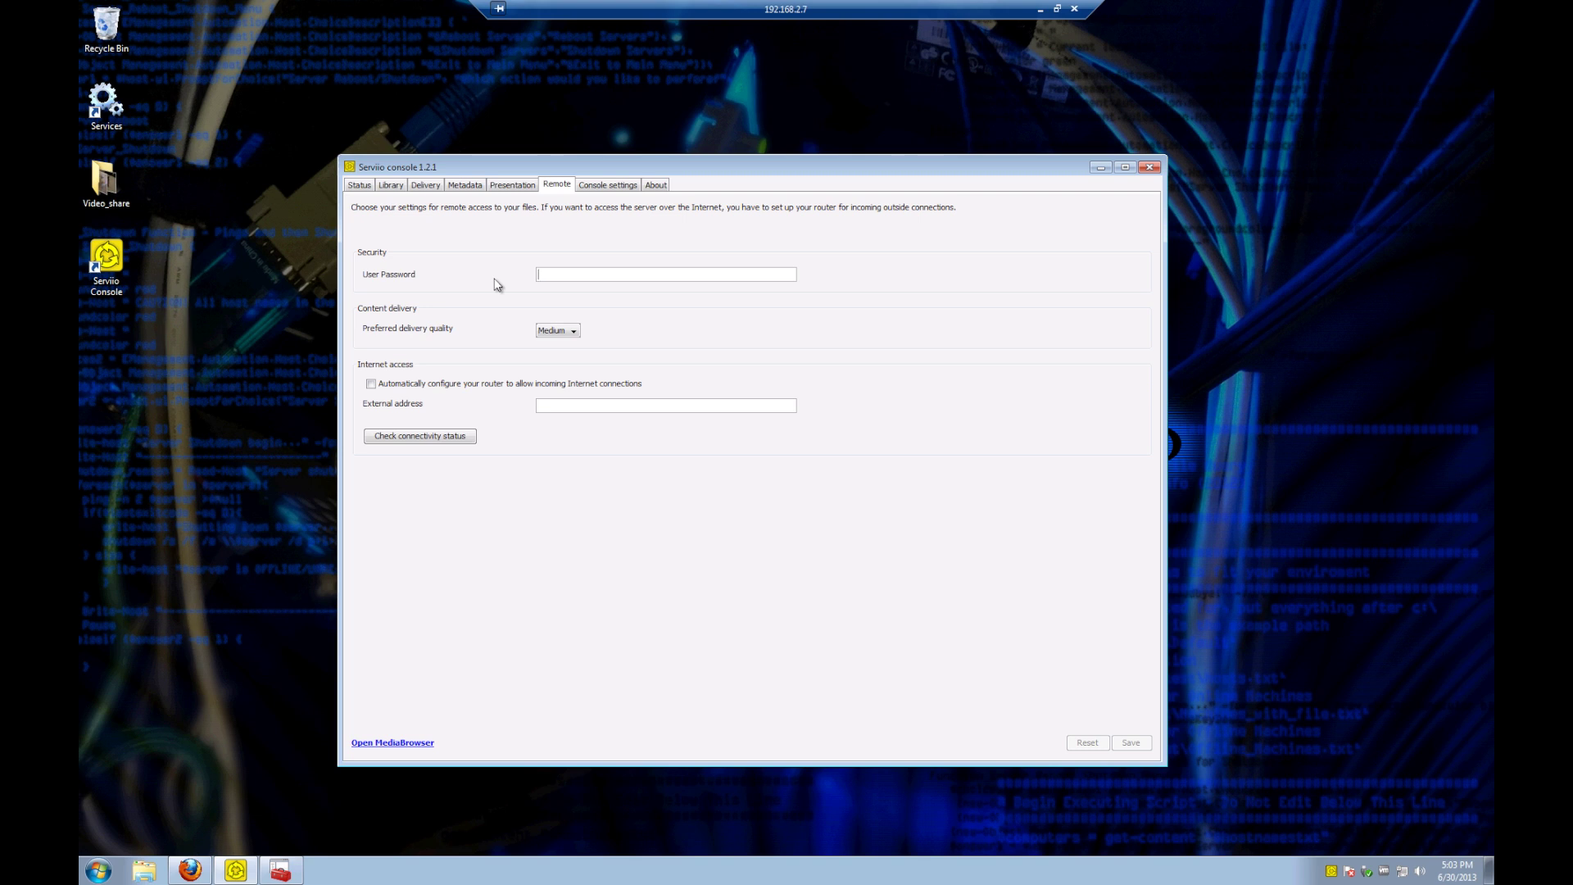
left_click(601, 188)
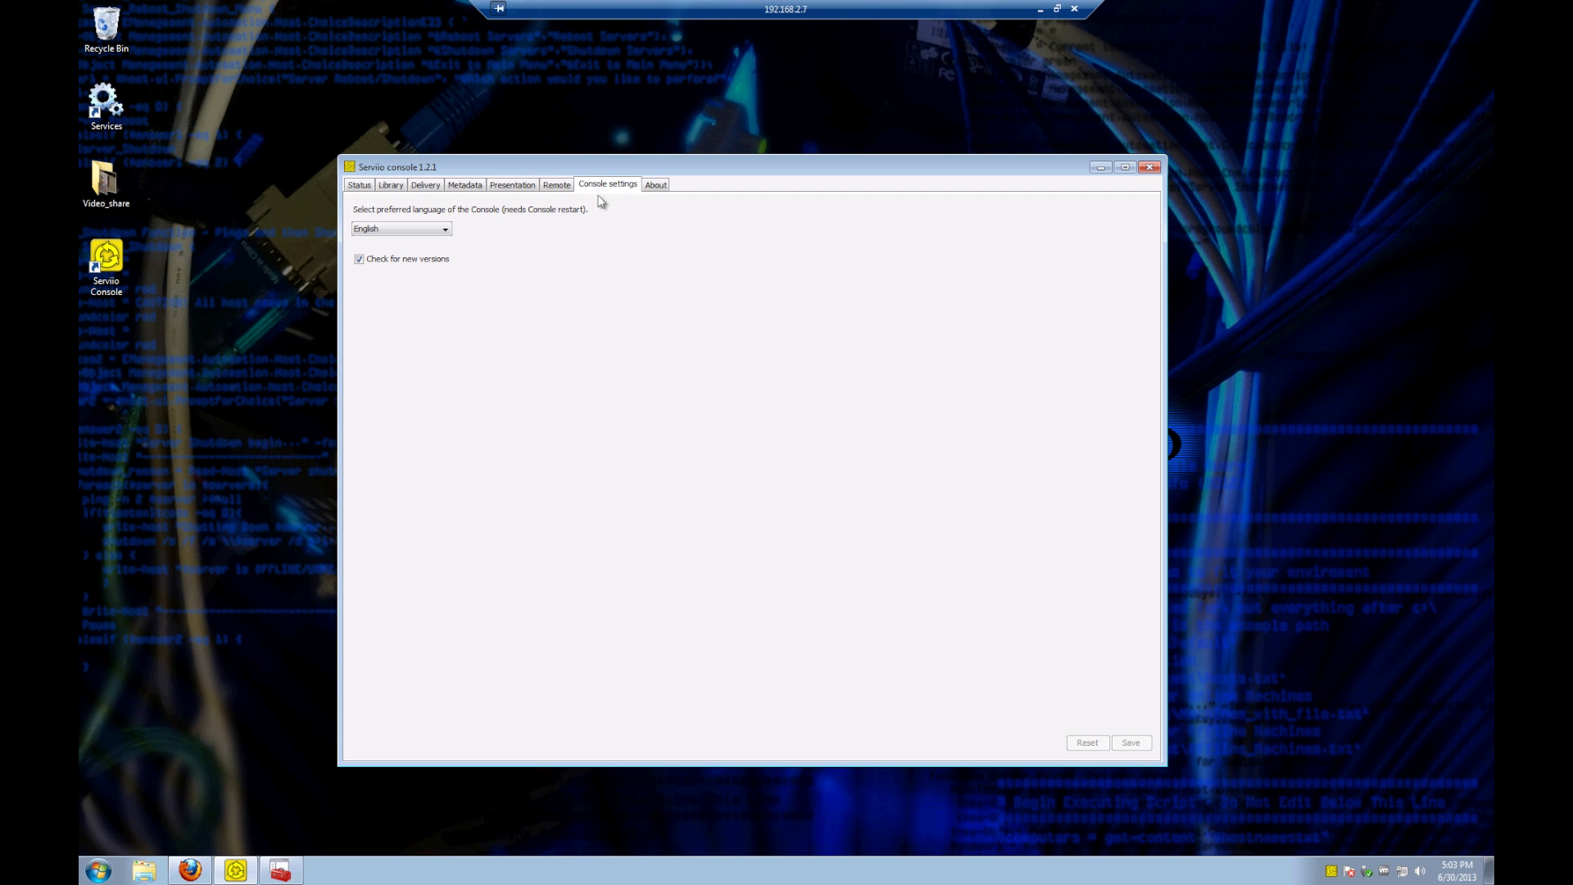
left_click(662, 191)
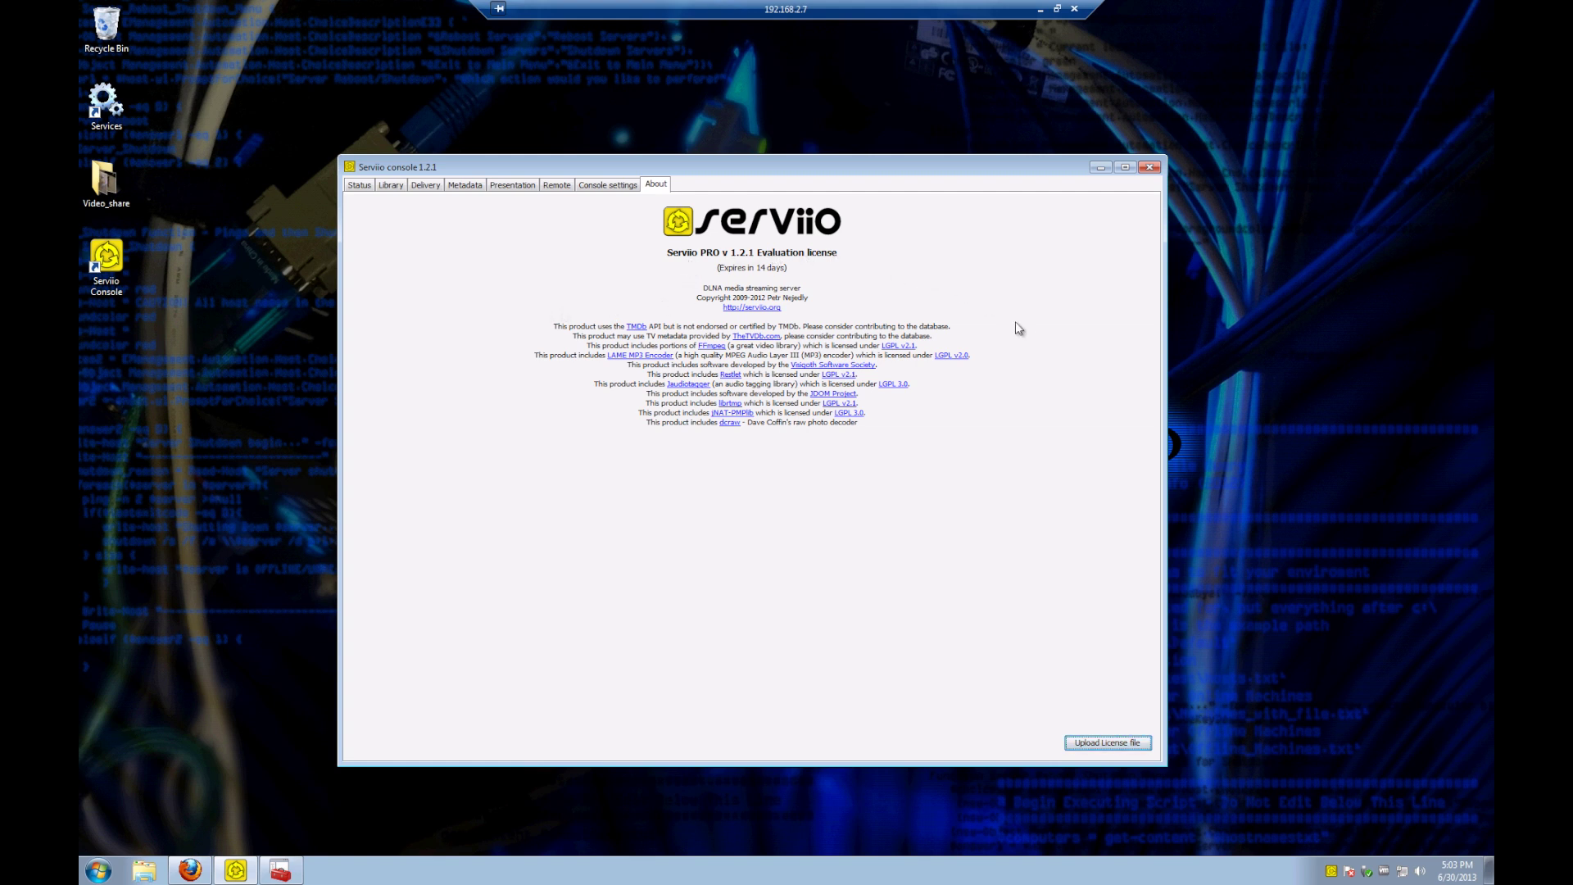
Examine the Serviio inbound rules in Windows Firewall with Advanced Security, and return to the server status in Serviio Console.
left_click(281, 870)
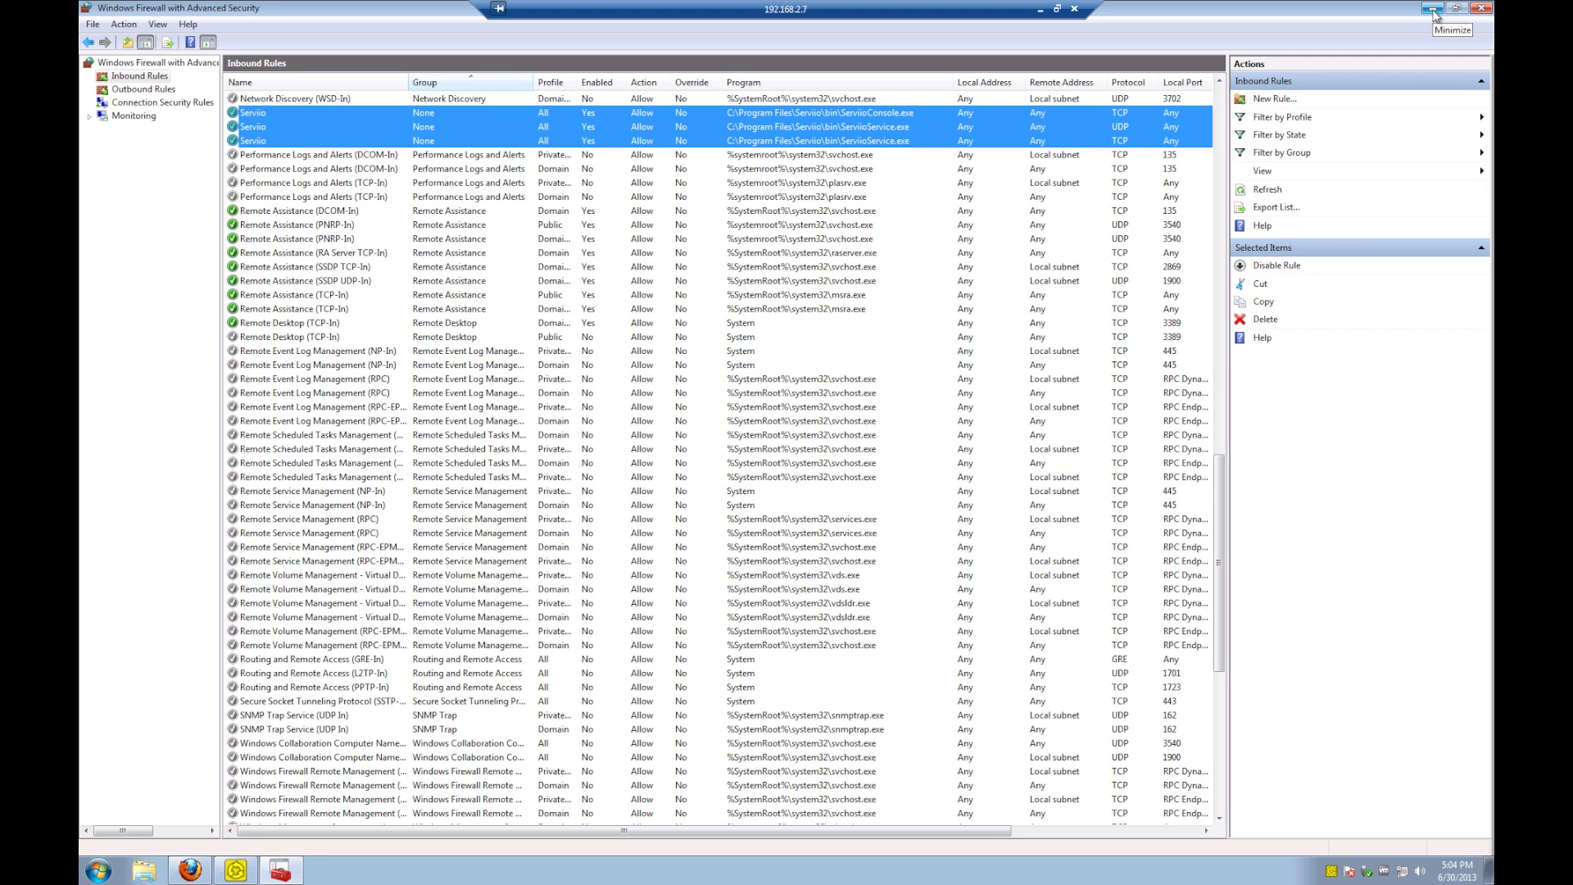
left_click(1432, 9)
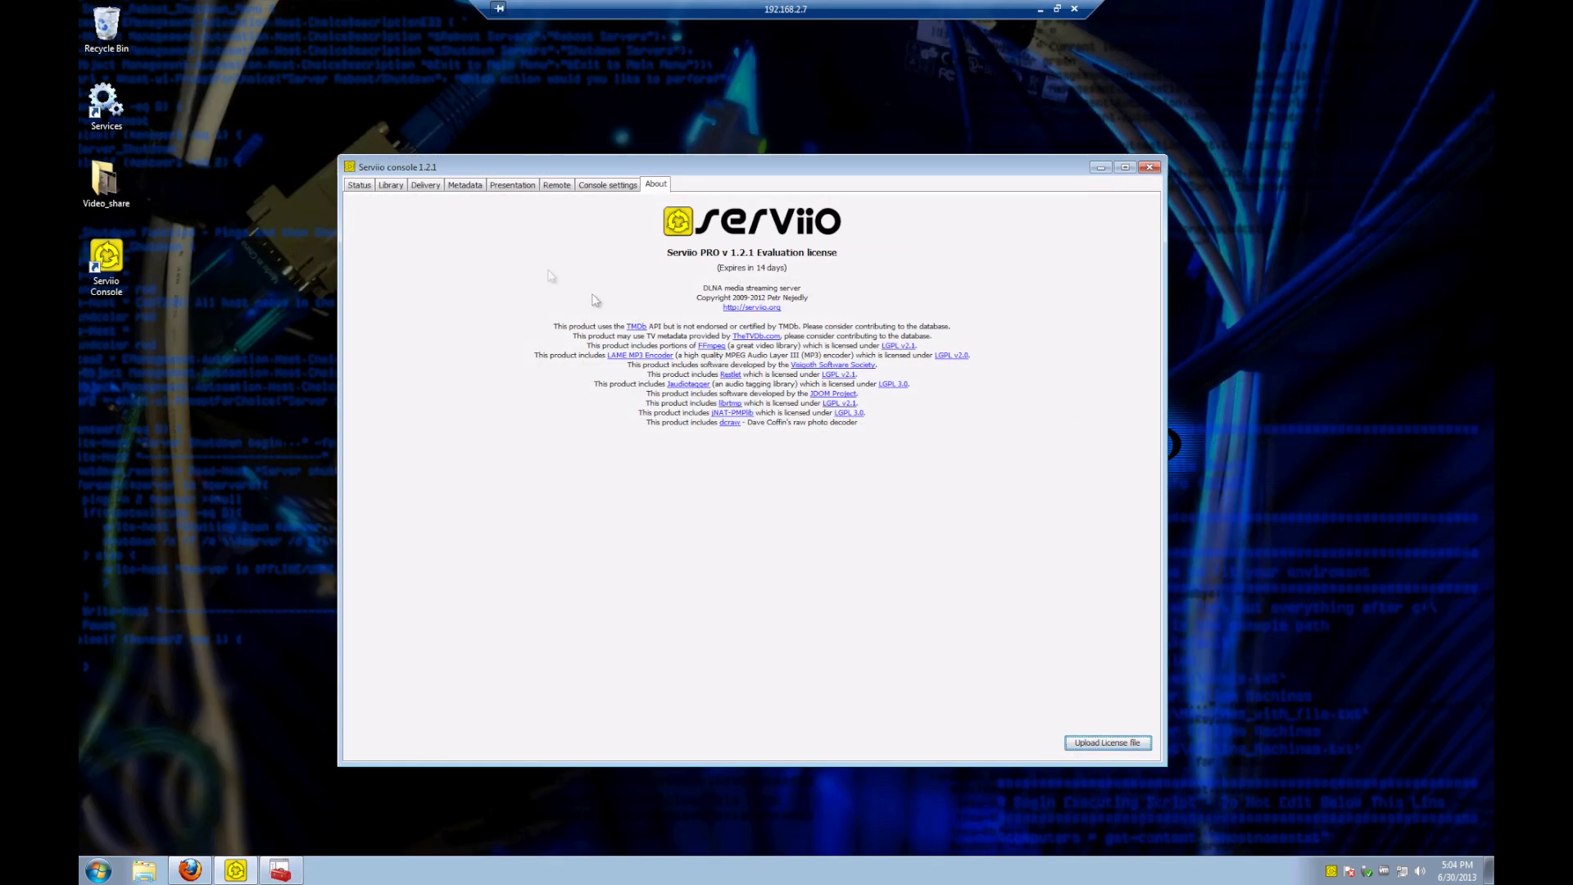
left_click(360, 185)
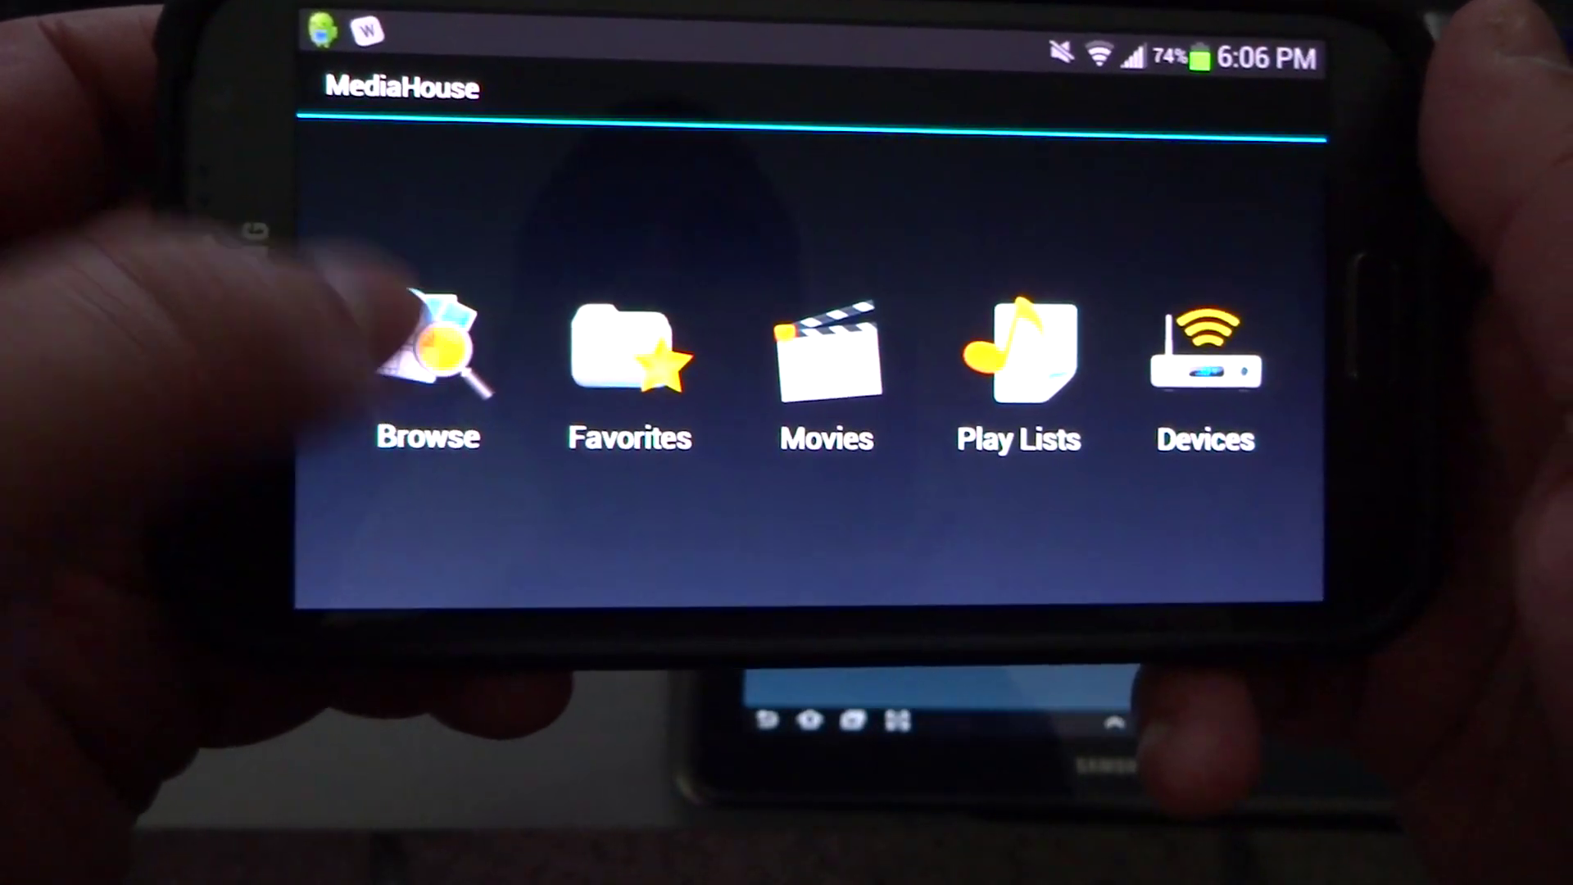
left_click(426, 352)
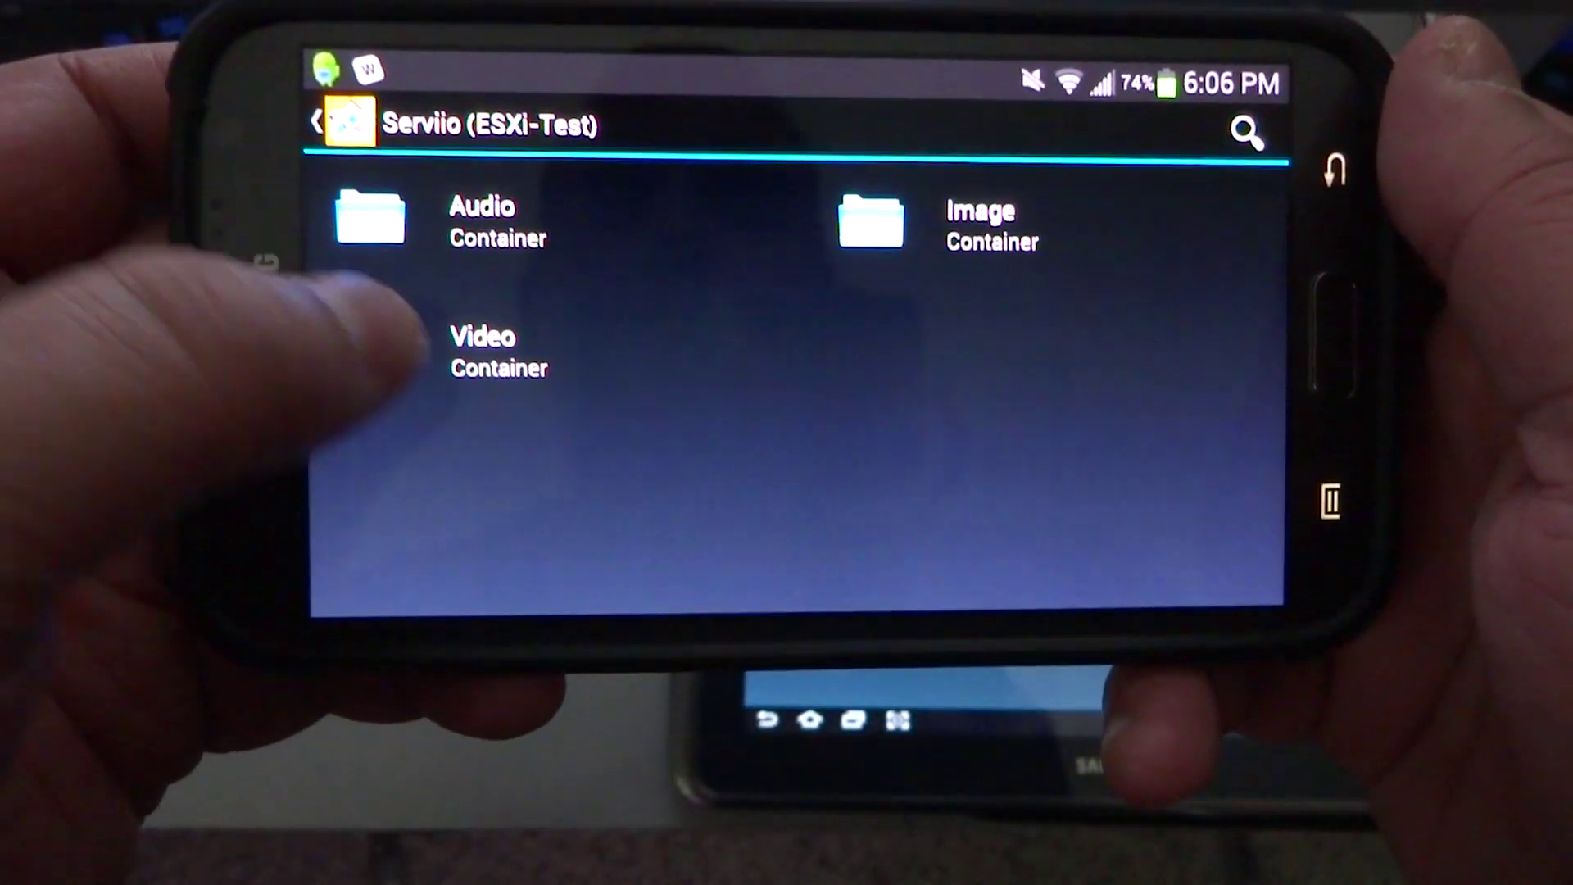
left_click(385, 336)
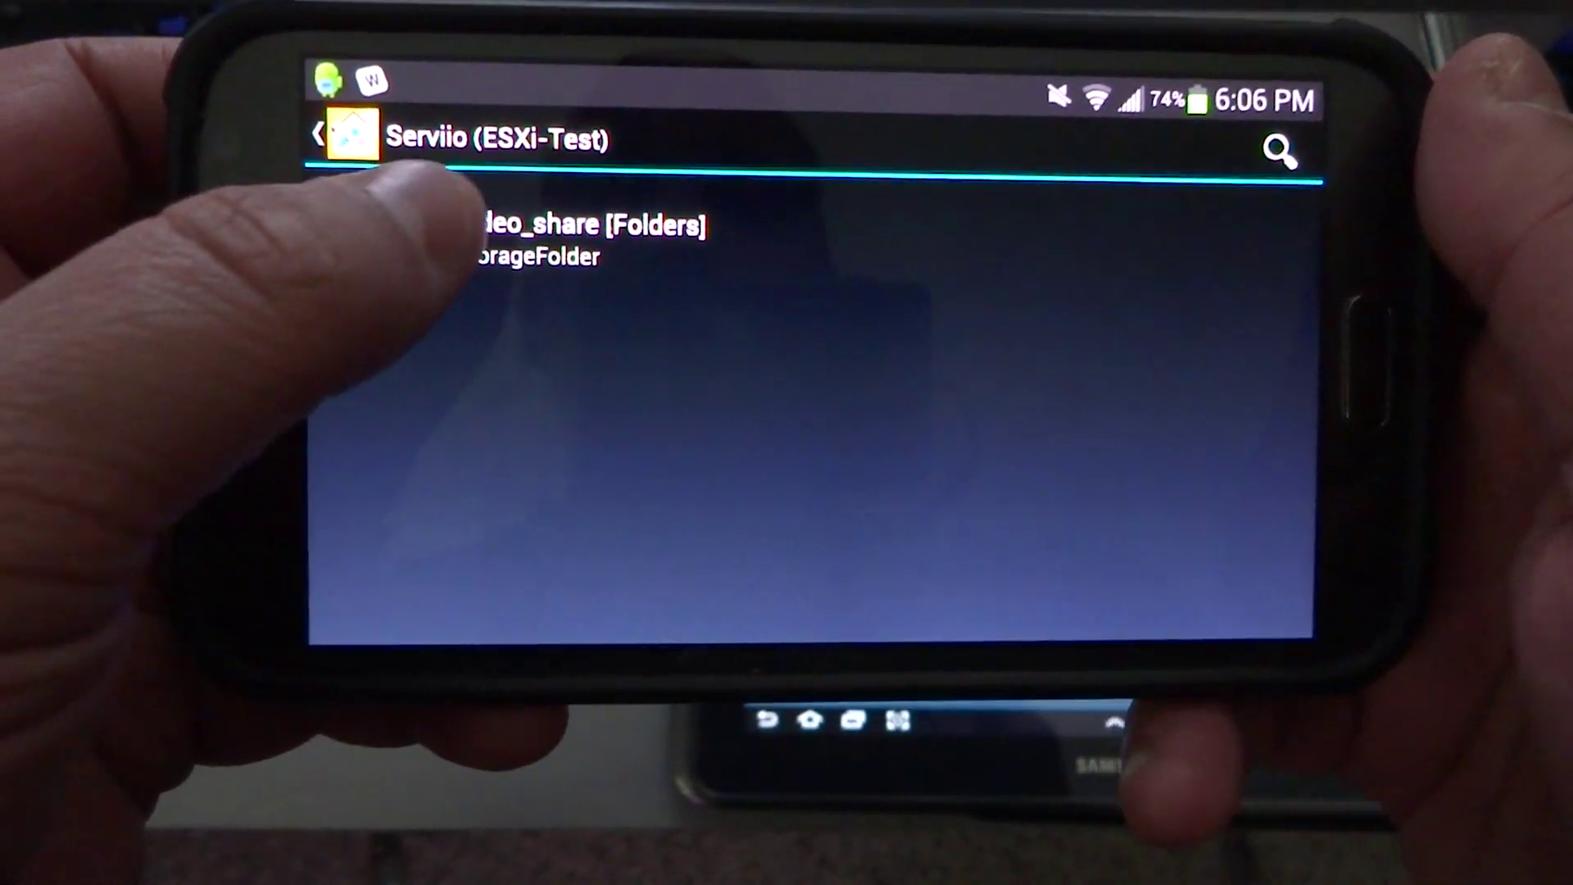
left_click(368, 229)
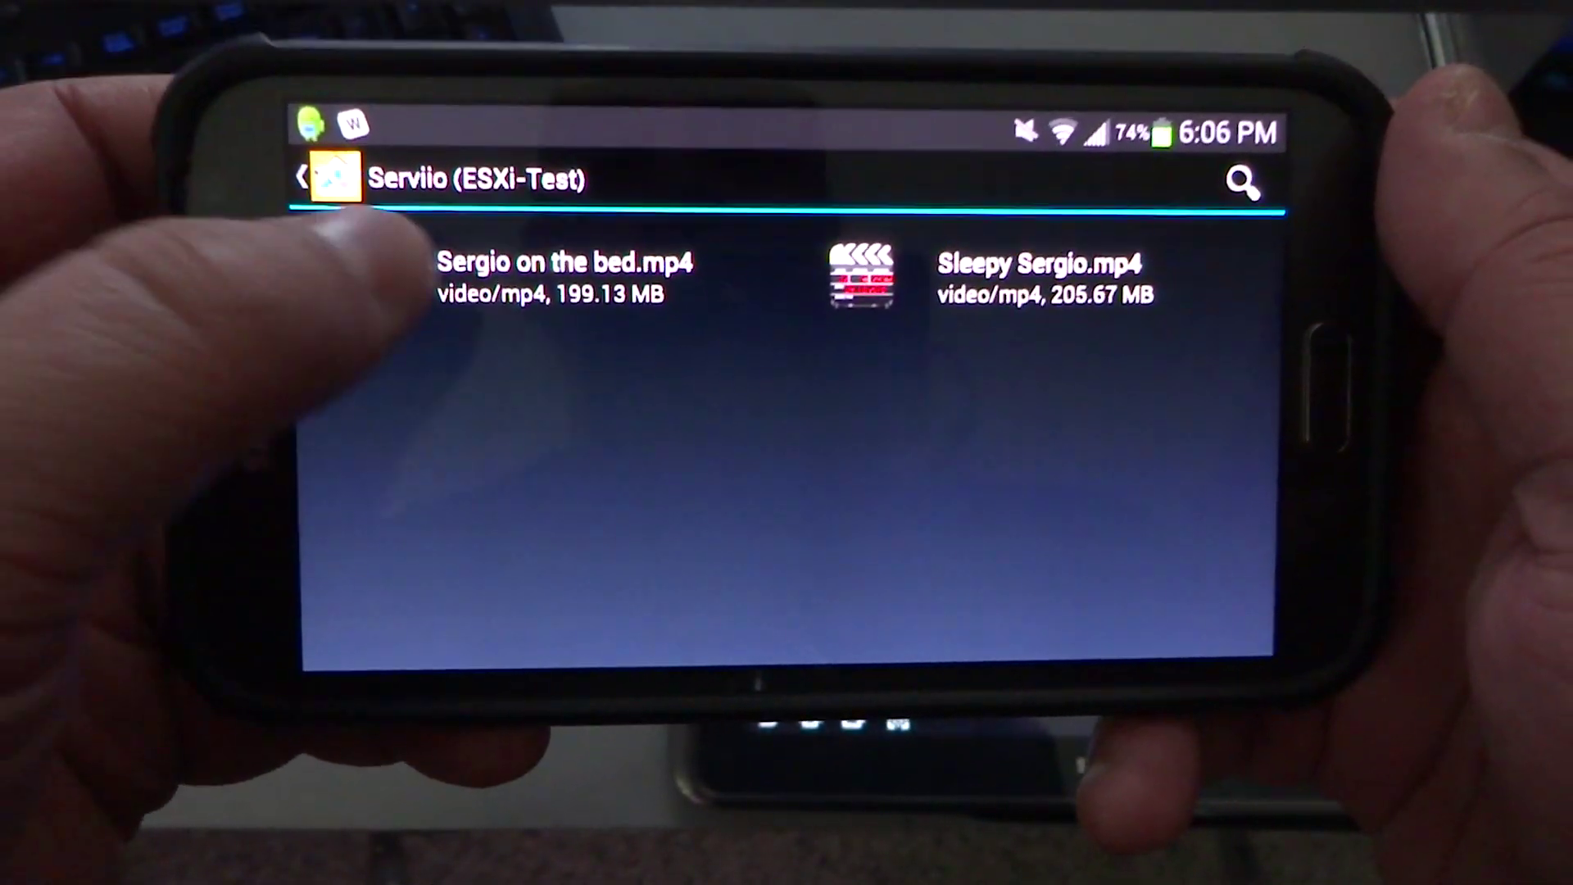
left_click(410, 271)
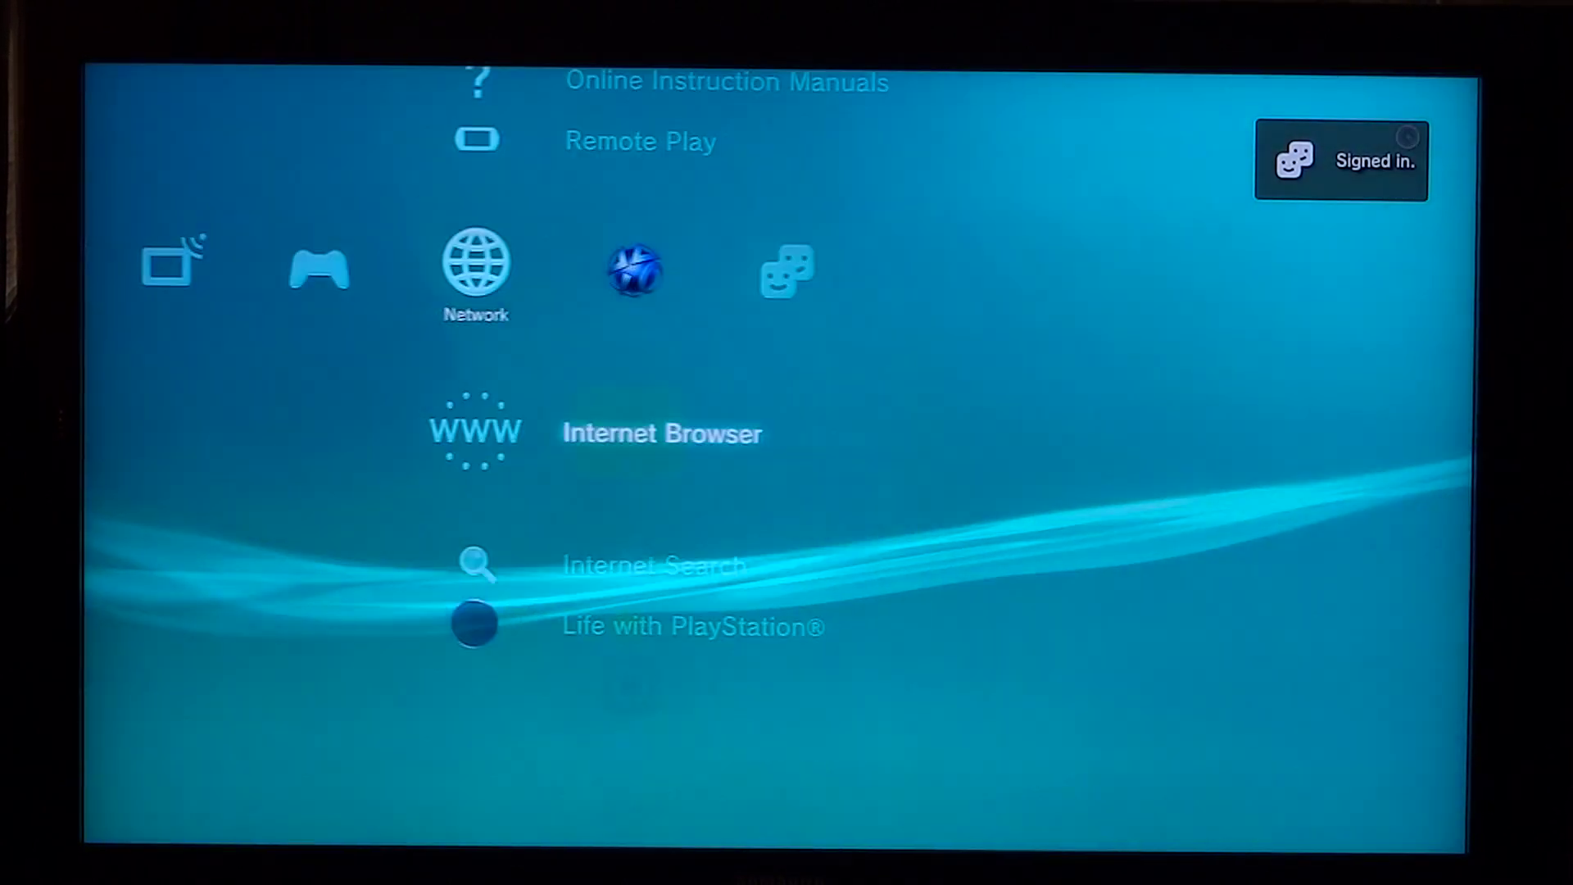
key("Left")
key("Left")
key("Left")
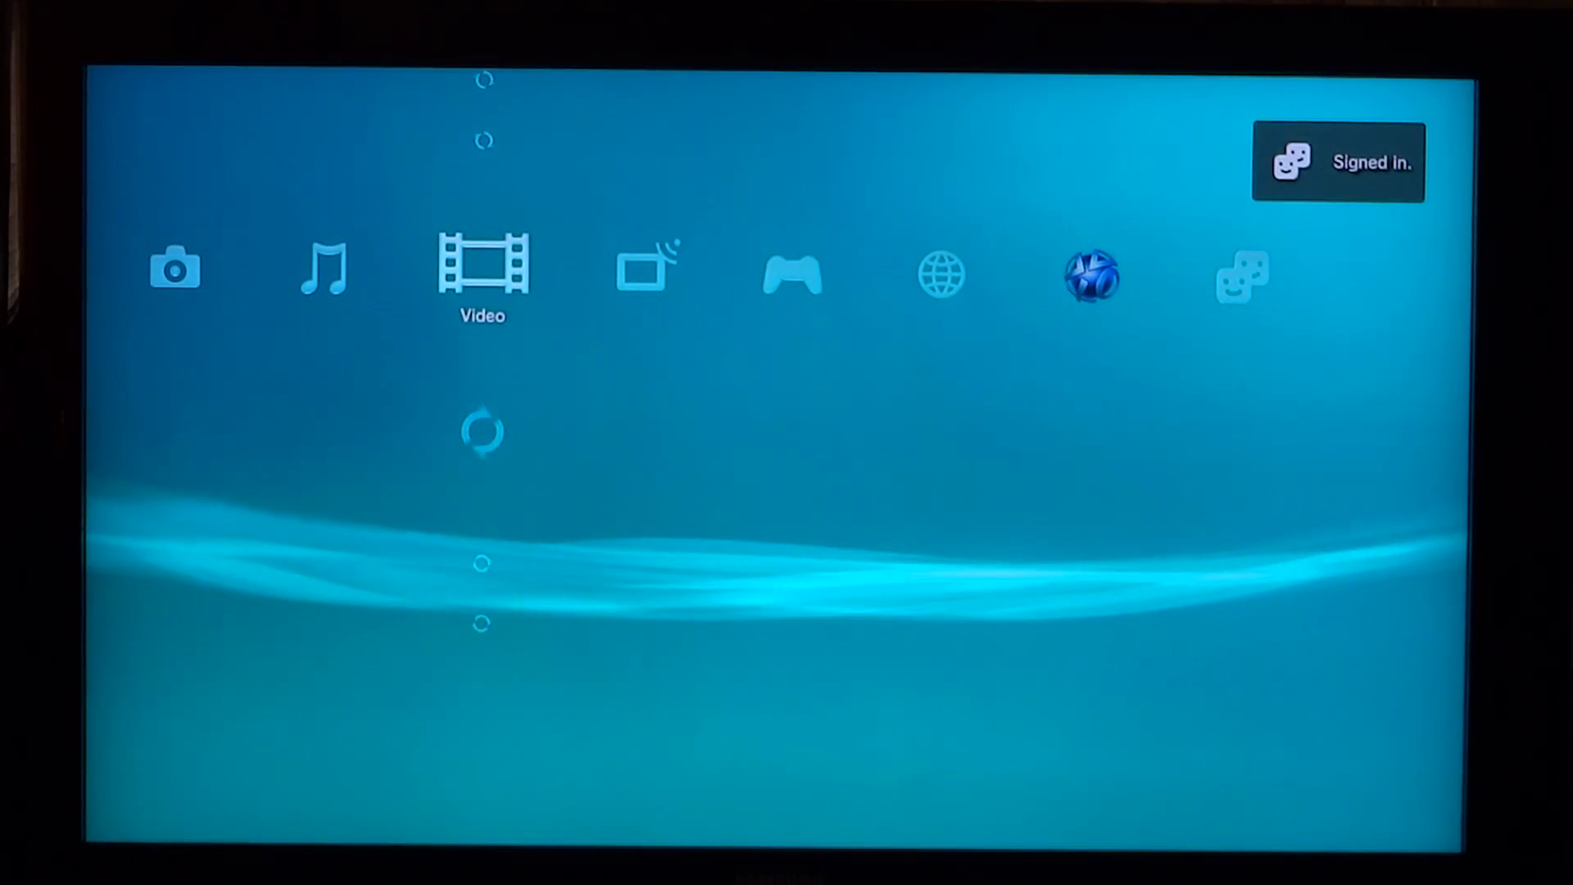
key("Down")
key("Down")
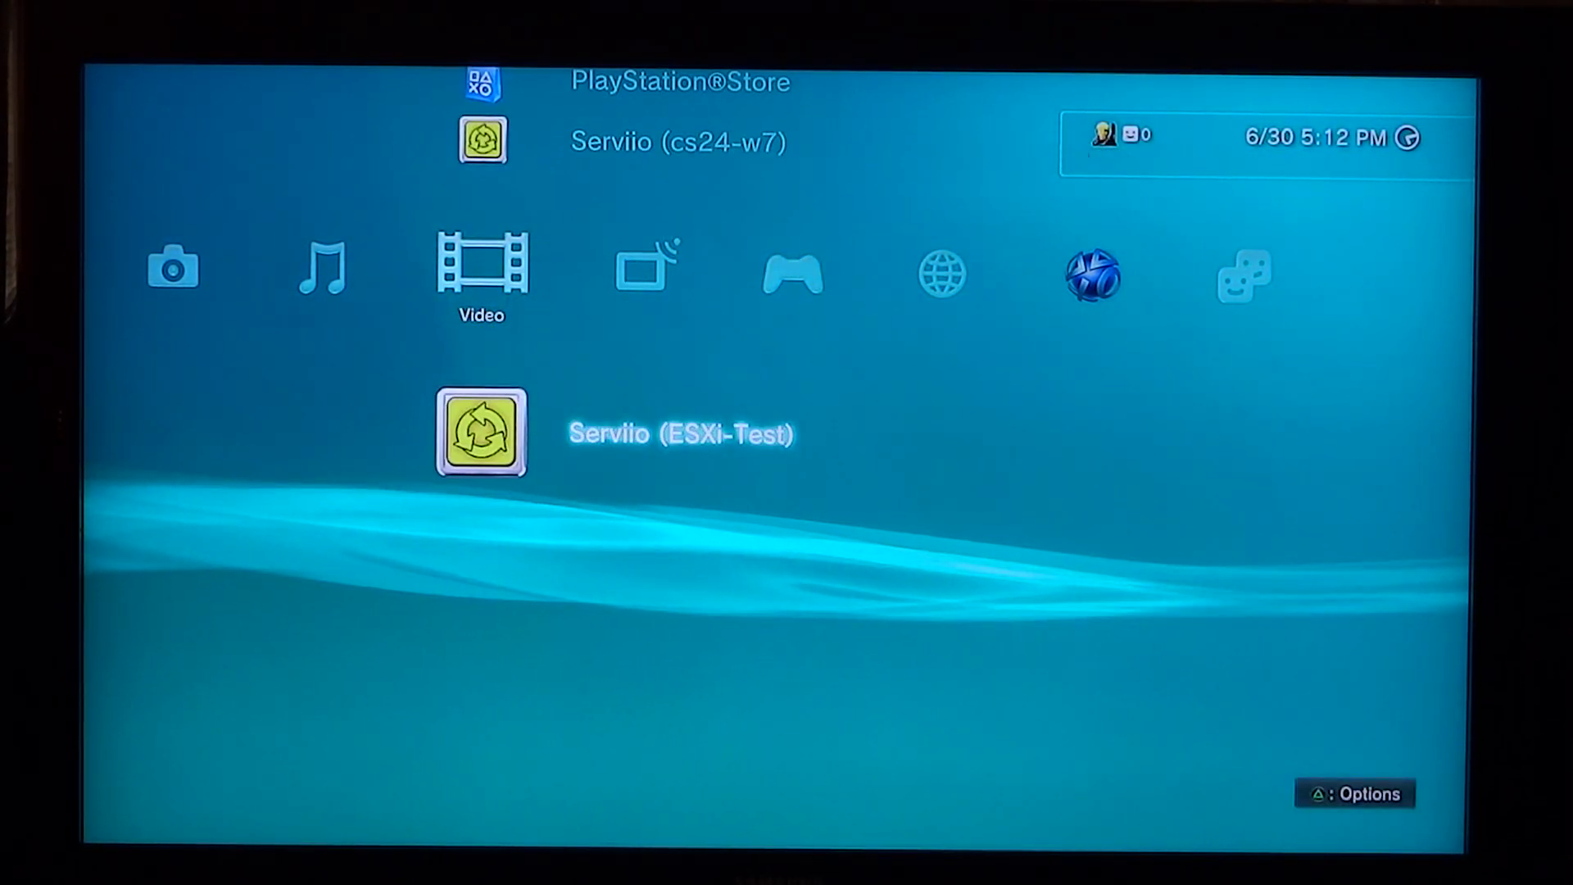
key("Return")
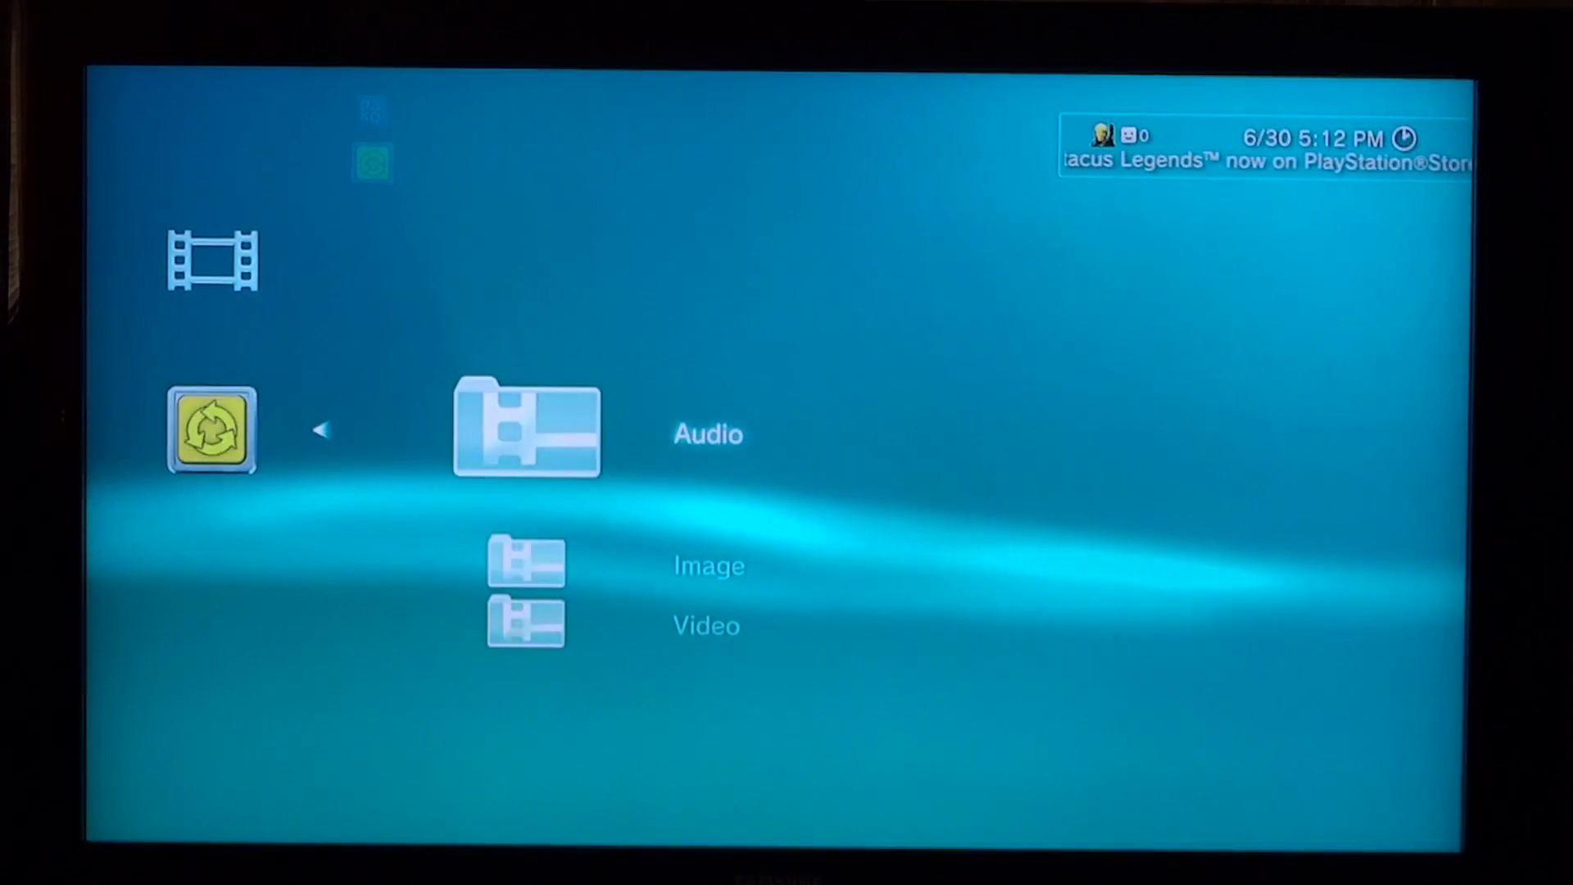
key("Down")
key("Down")
key("Return")
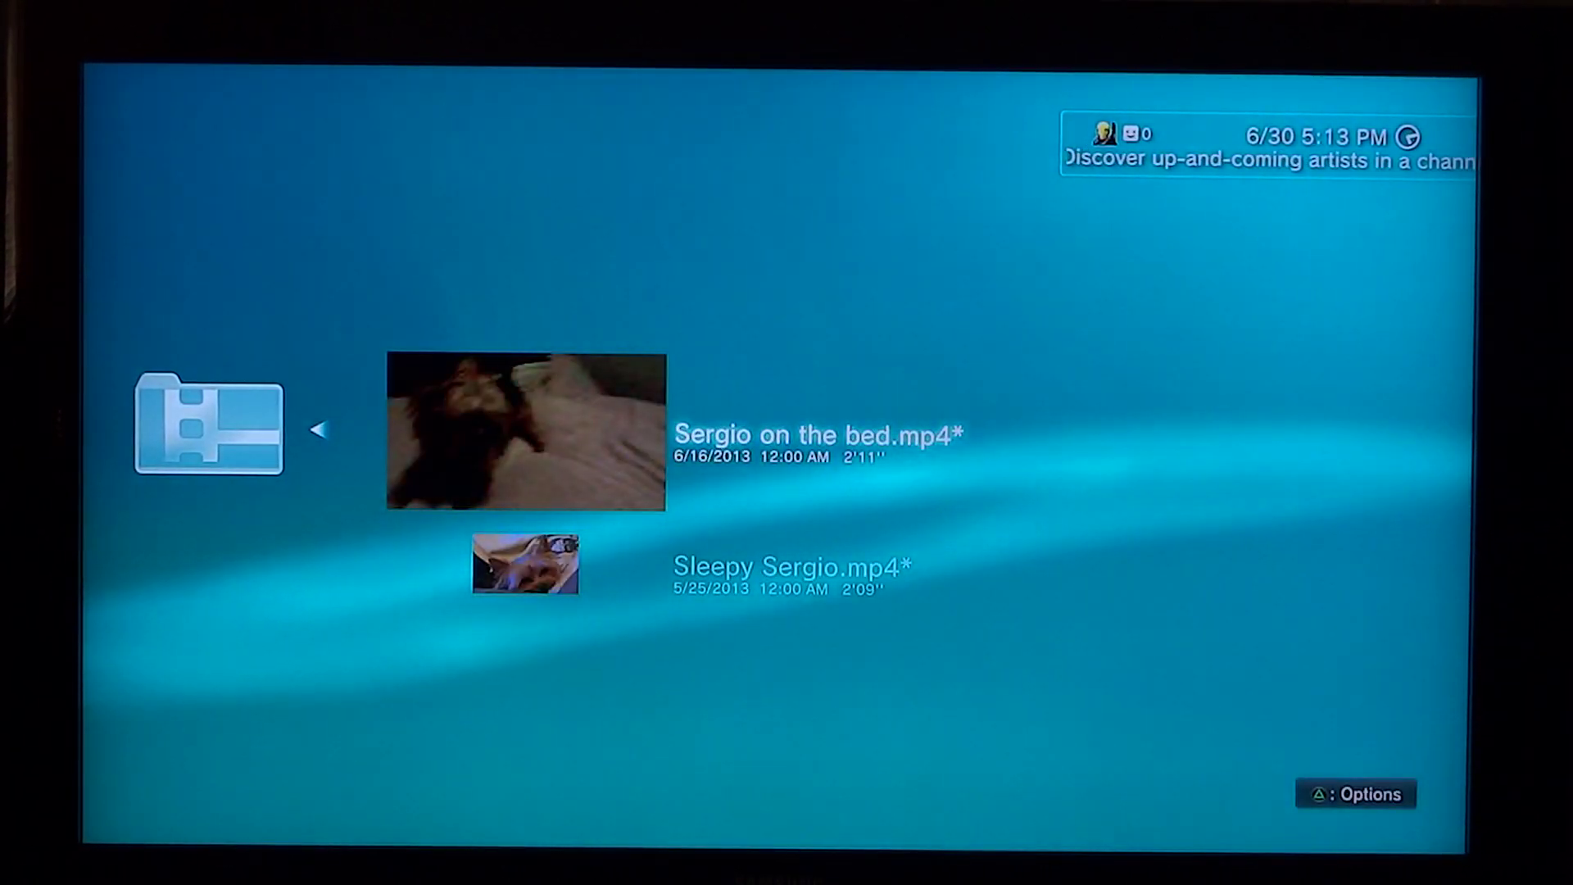
key("Return")
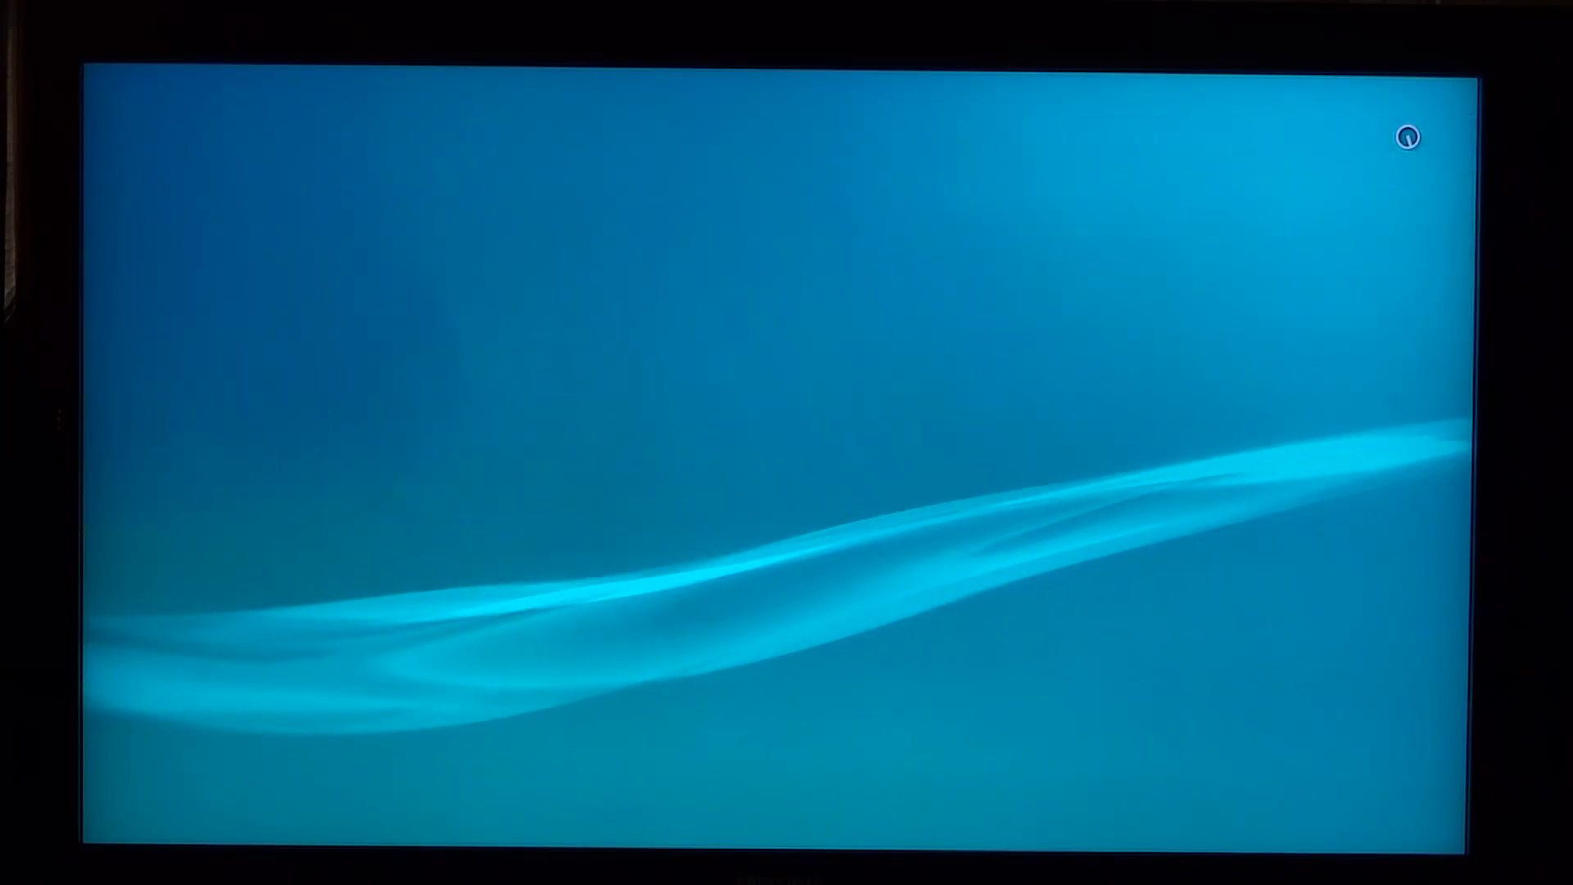